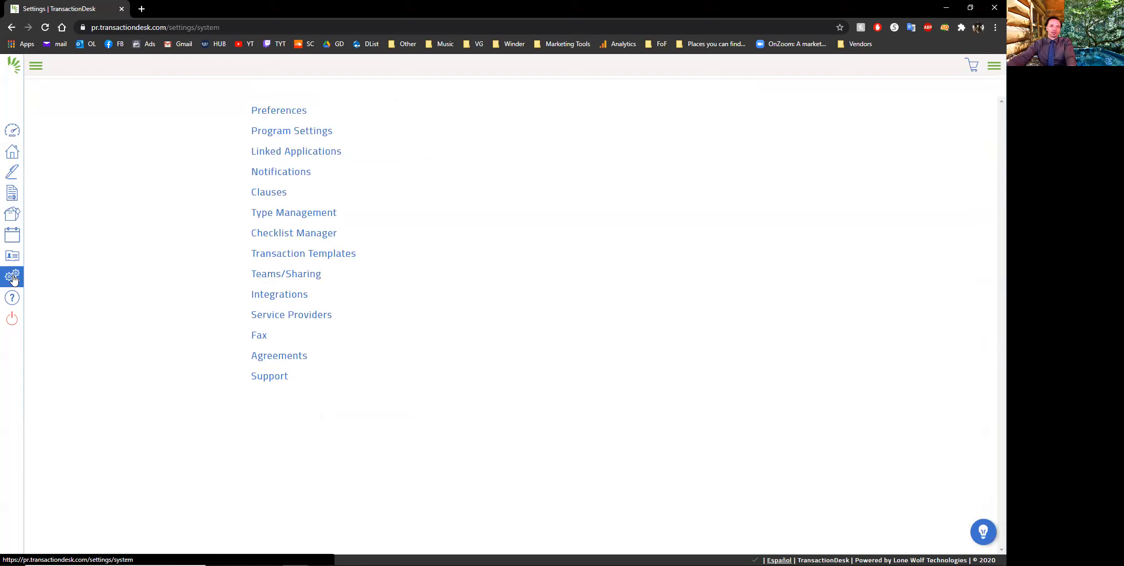
Copy the shared Residential Listing transaction template under the name "01 Residential Listing"
click(313, 254)
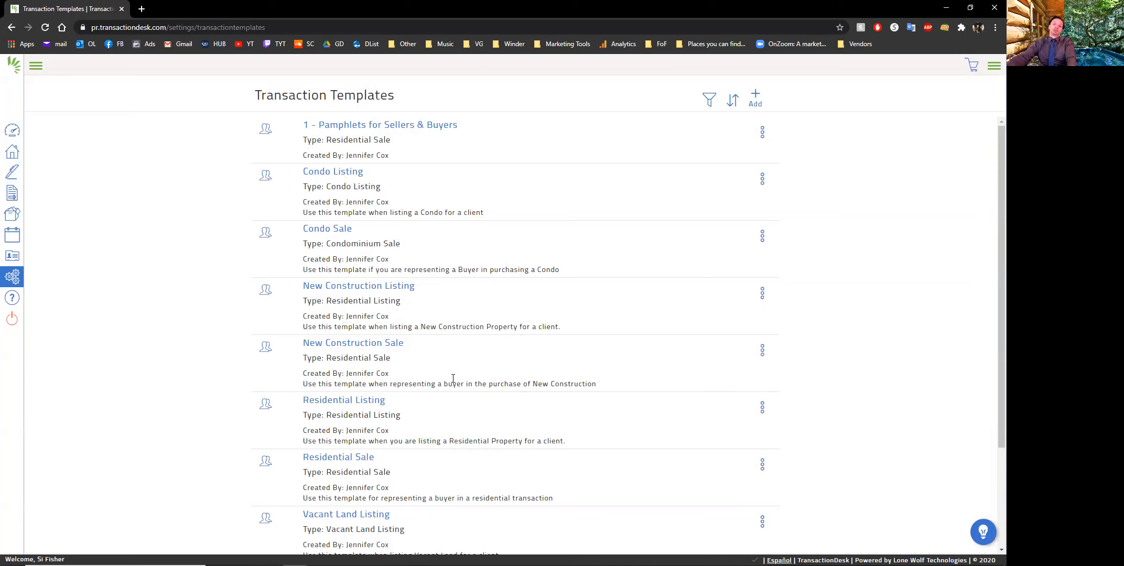
scroll(454, 369, down, 3)
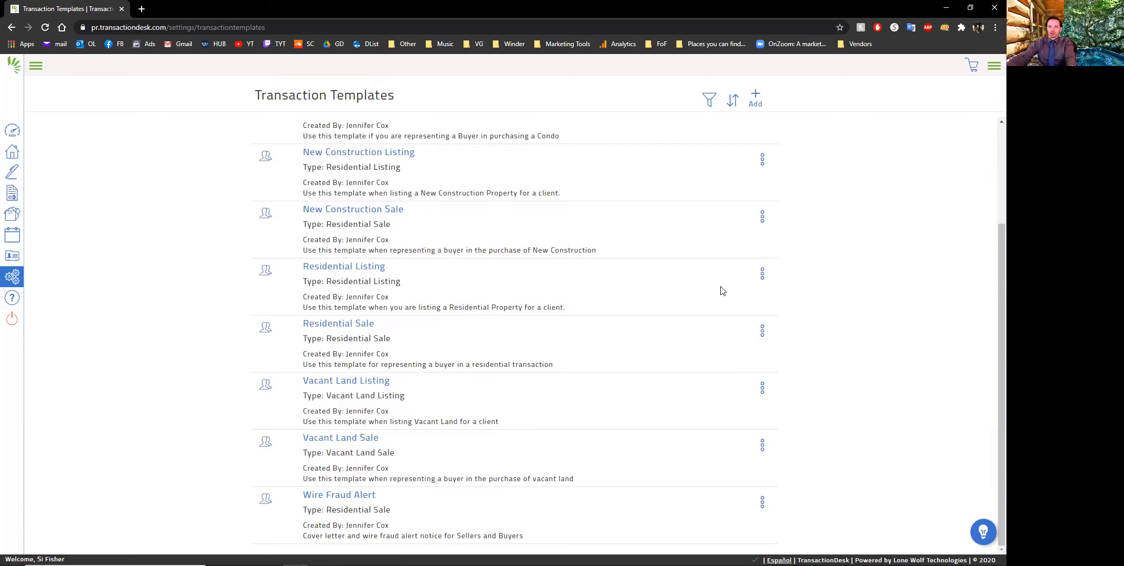
click(763, 273)
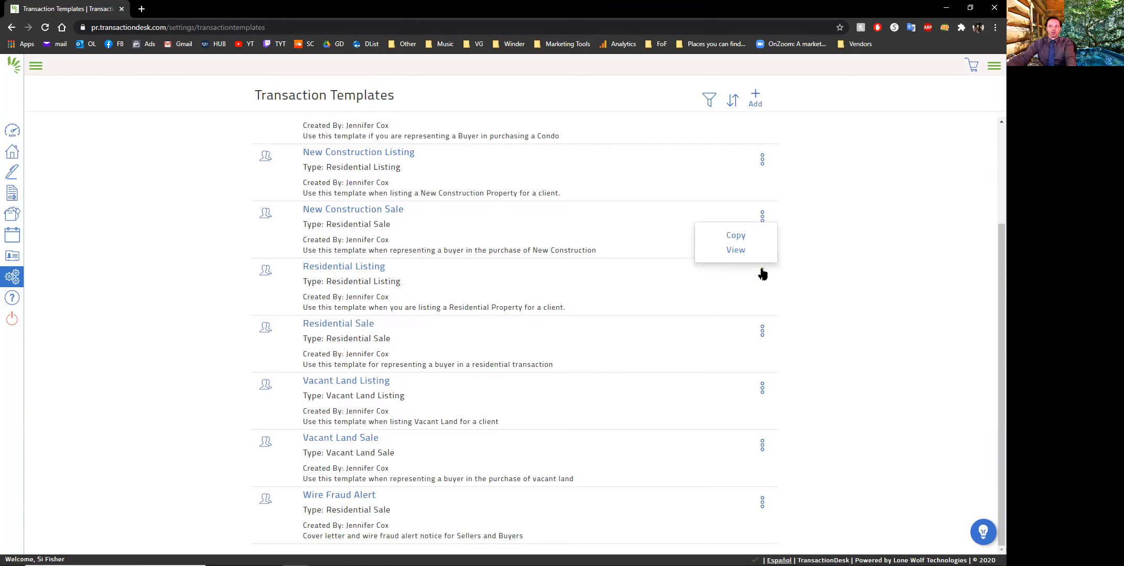
click(733, 239)
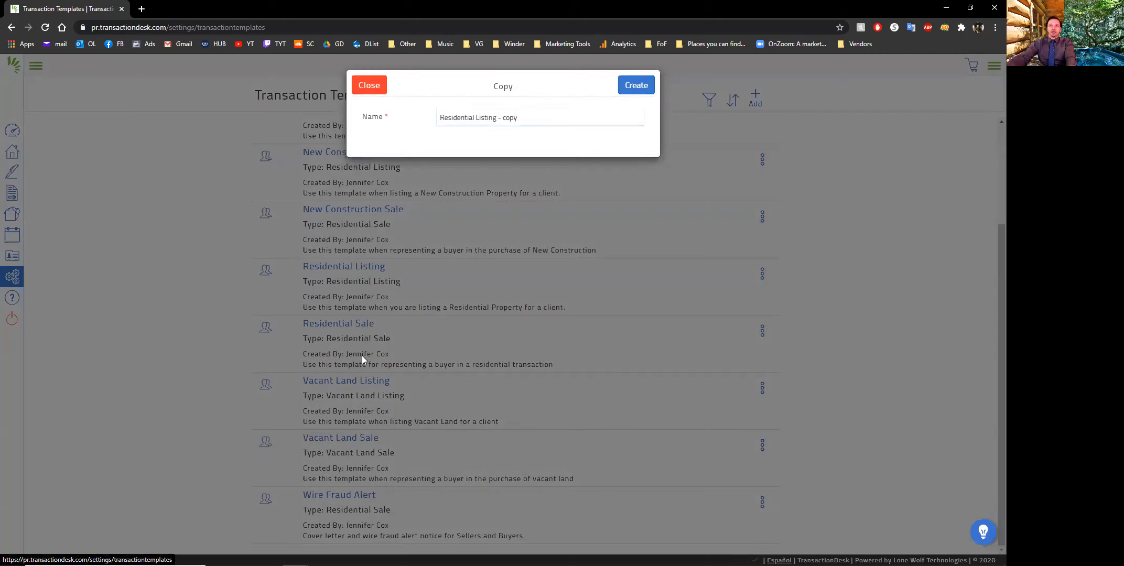
click(521, 115)
key(BackSpace)
key(BackSpace)
key(BackSpace)
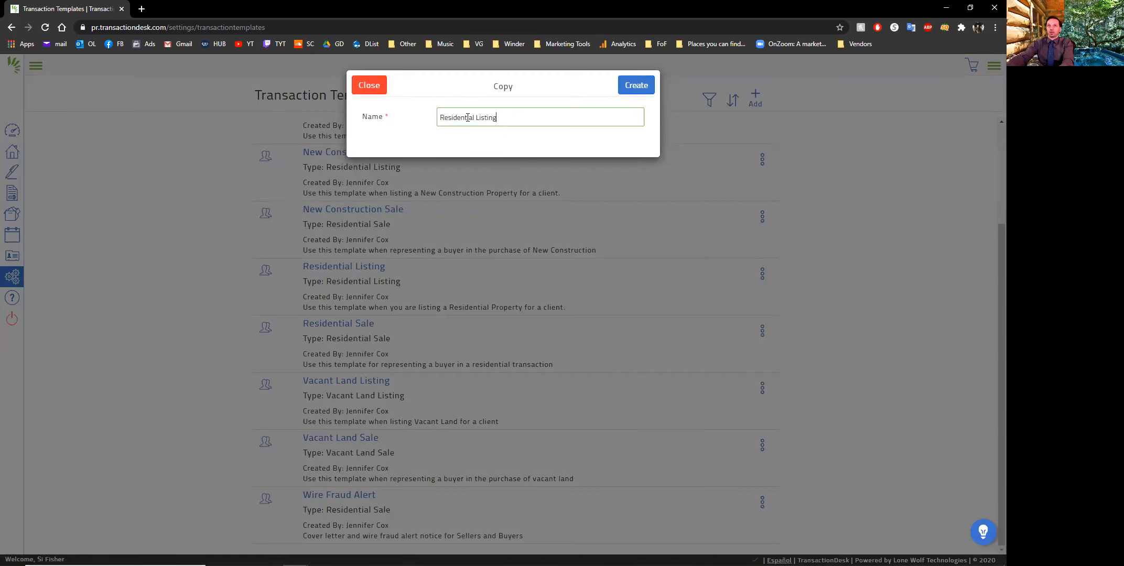
text(01)
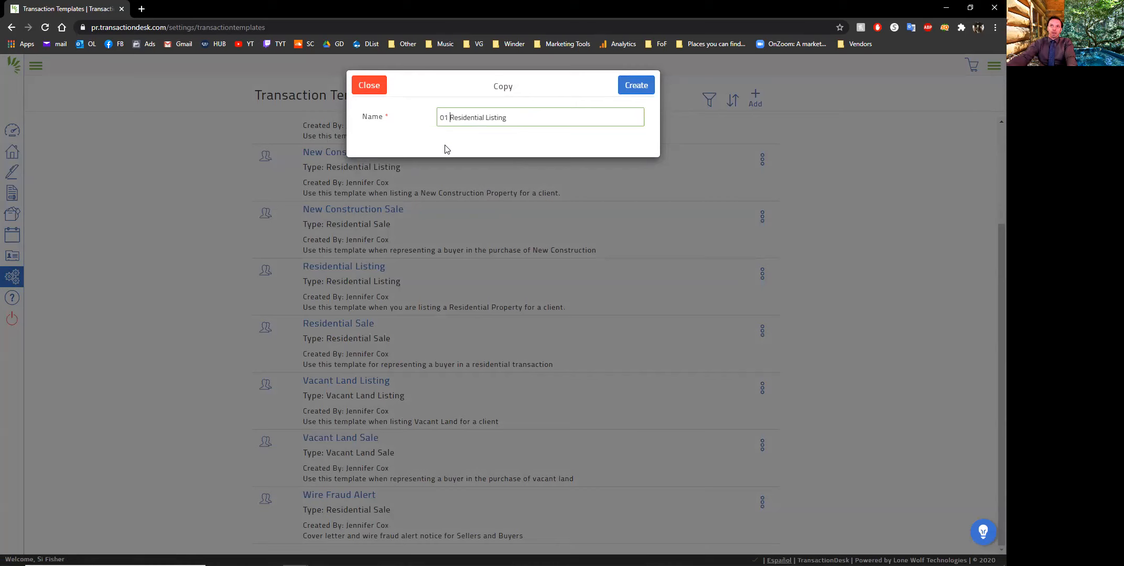
click(633, 89)
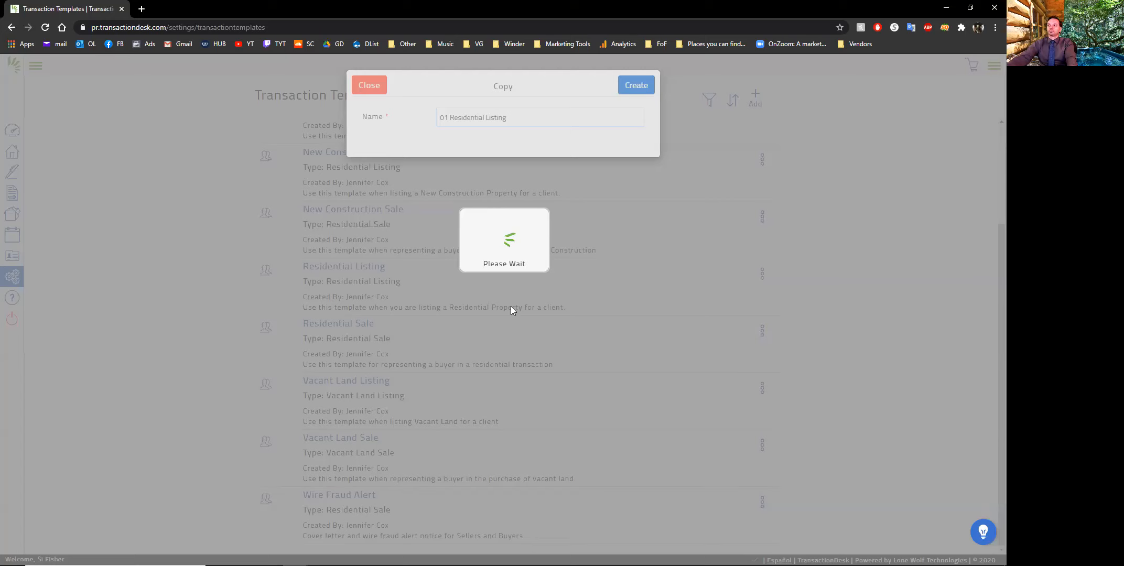
Open the 01 Residential Listing template and expand its Documents and Folders section
scroll(506, 307, up, 4)
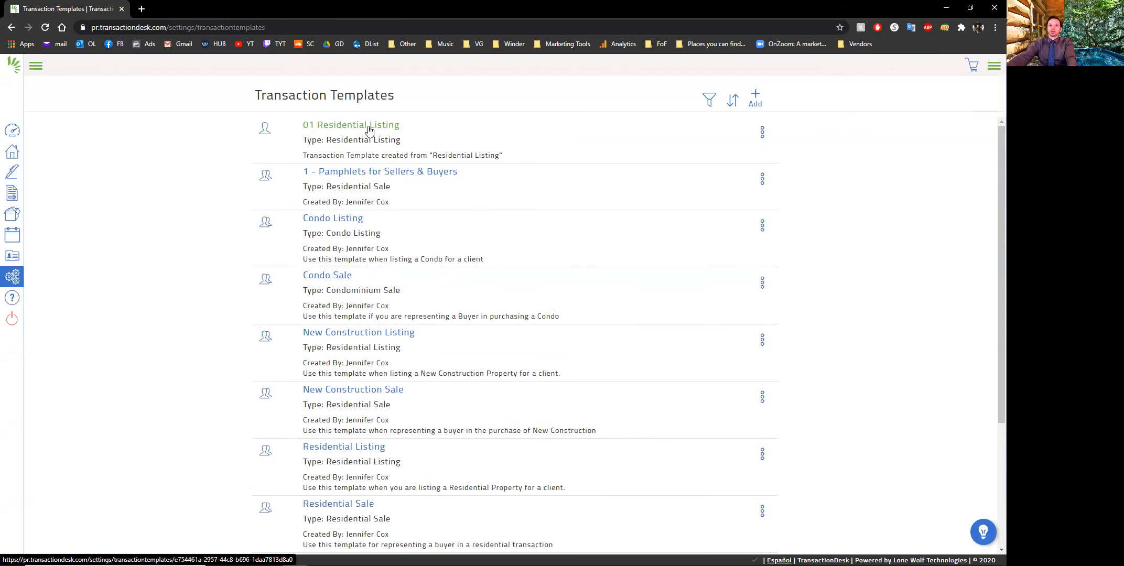
click(369, 127)
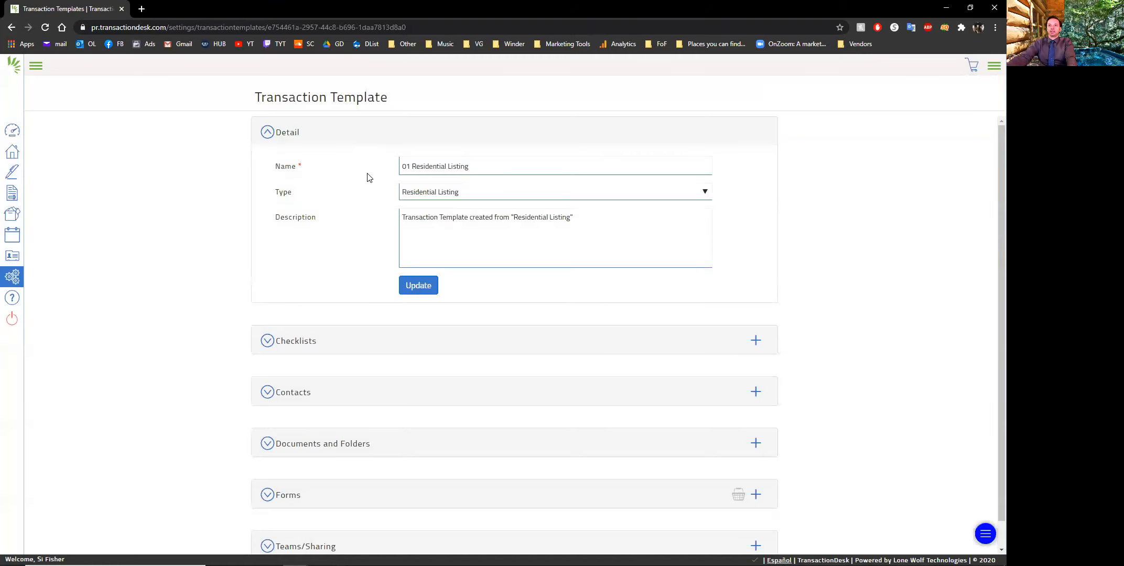
scroll(453, 232, down, 1)
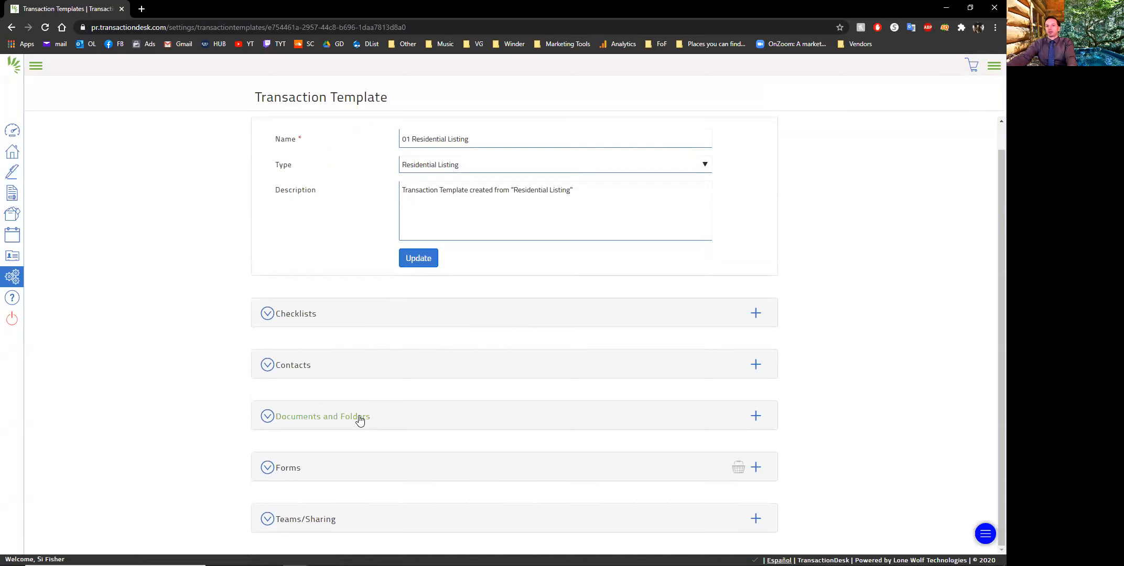
click(391, 423)
scroll(199, 321, down, 3)
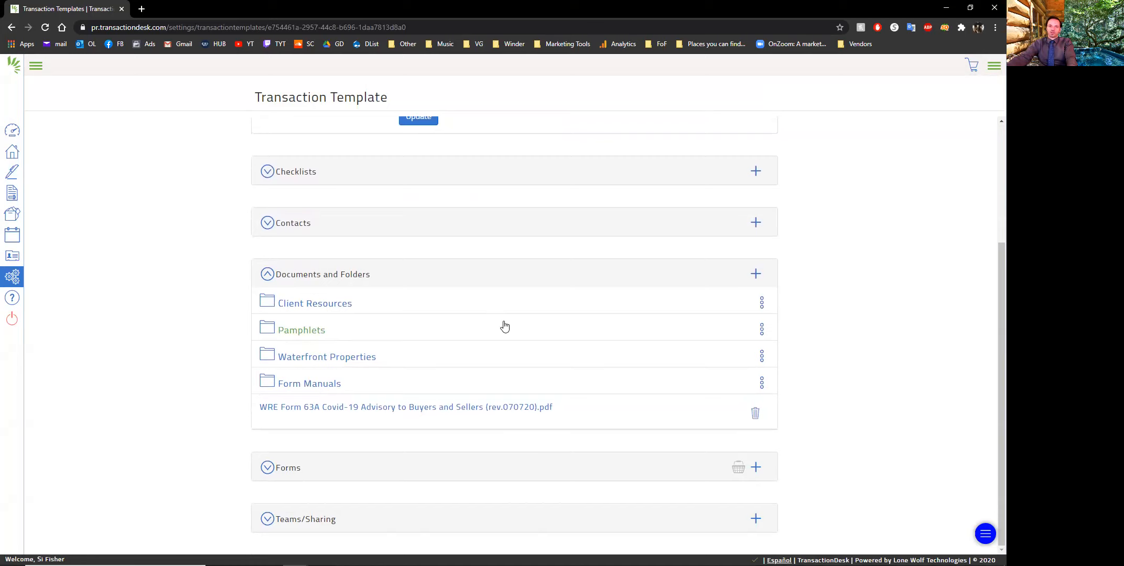
Review the files in the template's Client Resources and Pamphlets folders, returning to the folder list after each
click(320, 305)
scroll(473, 353, down, 2)
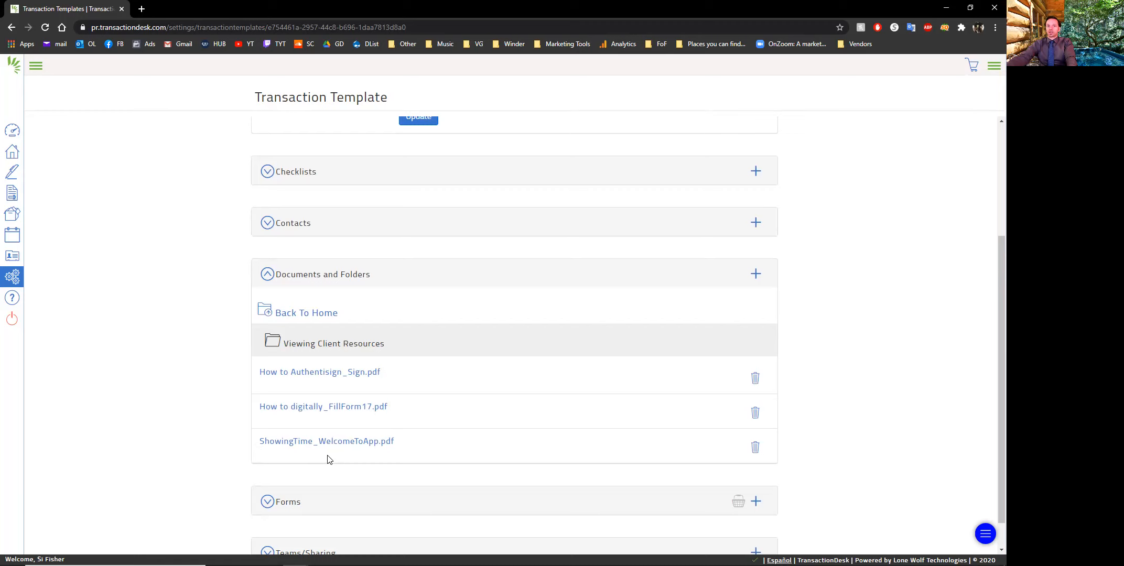
click(309, 313)
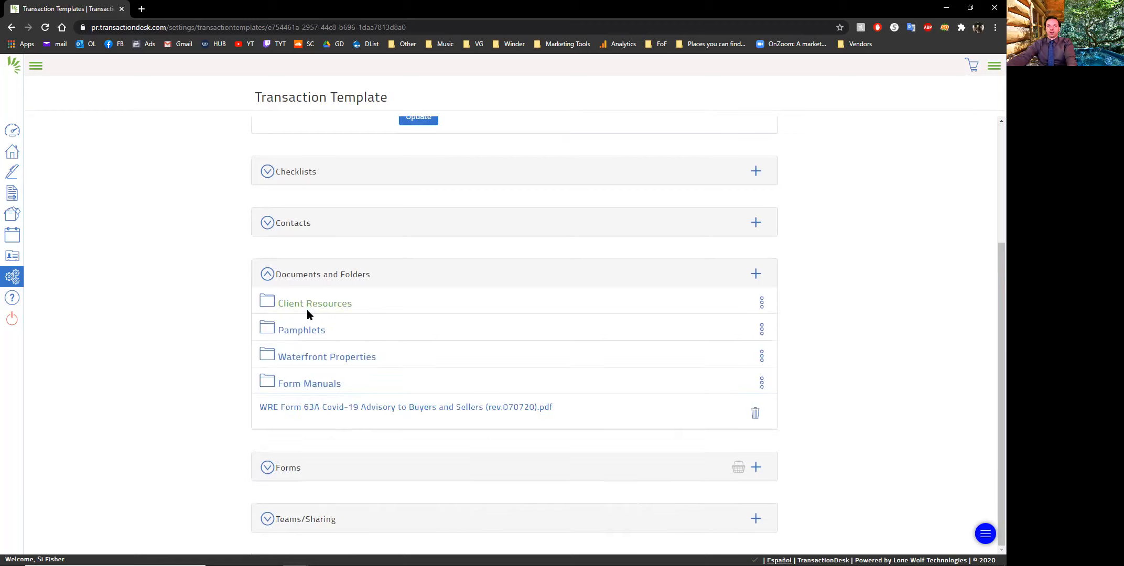
click(316, 329)
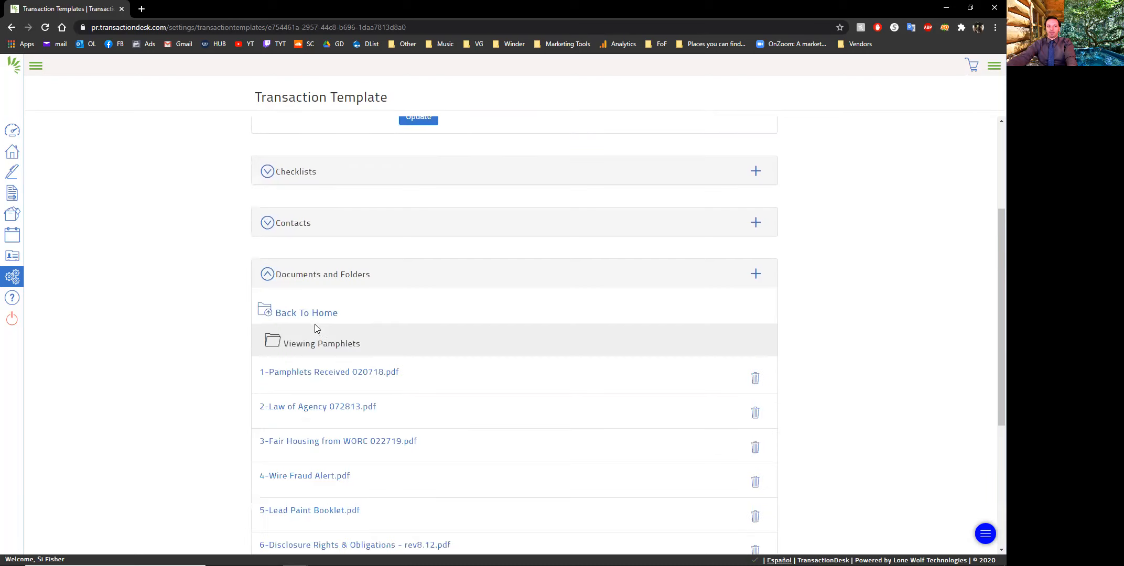
scroll(434, 372, down, 5)
scroll(296, 251, up, 3)
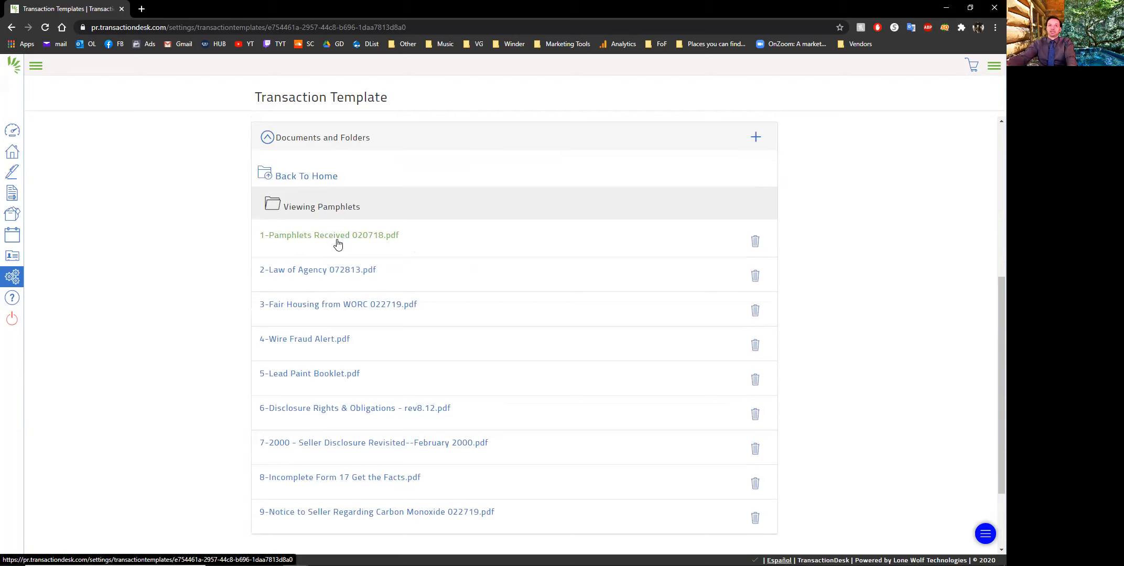
click(306, 176)
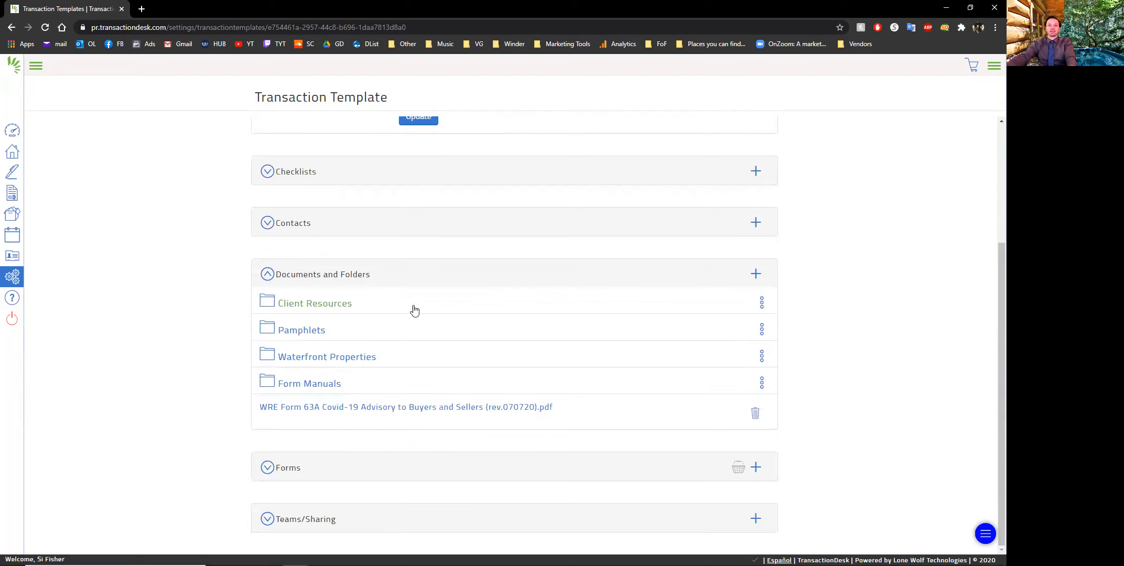
Check the contents of the Waterfront Properties folder and delete that folder from the template
click(358, 357)
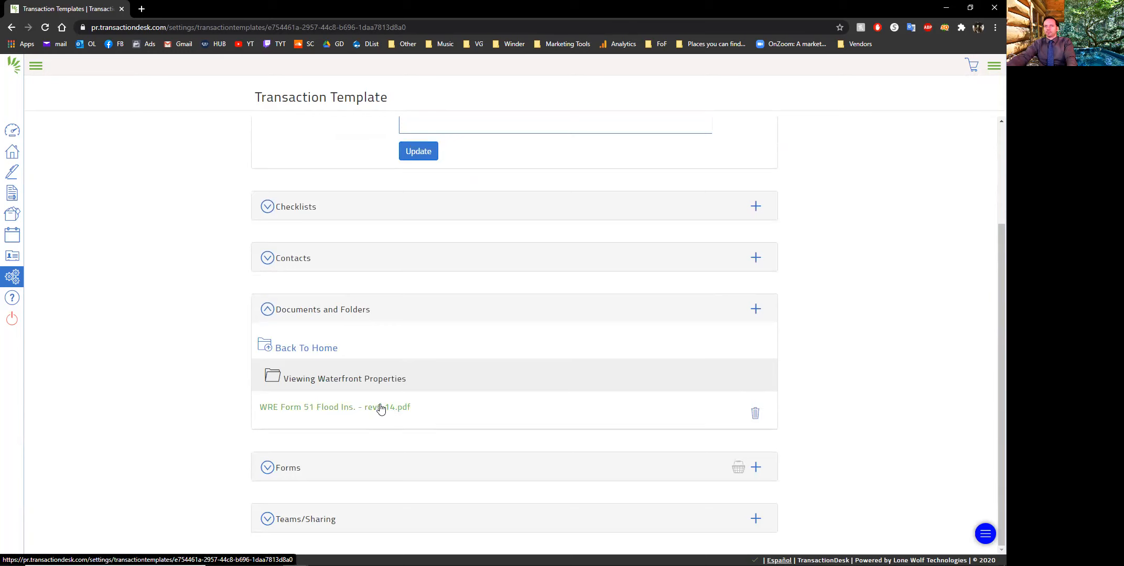
click(298, 349)
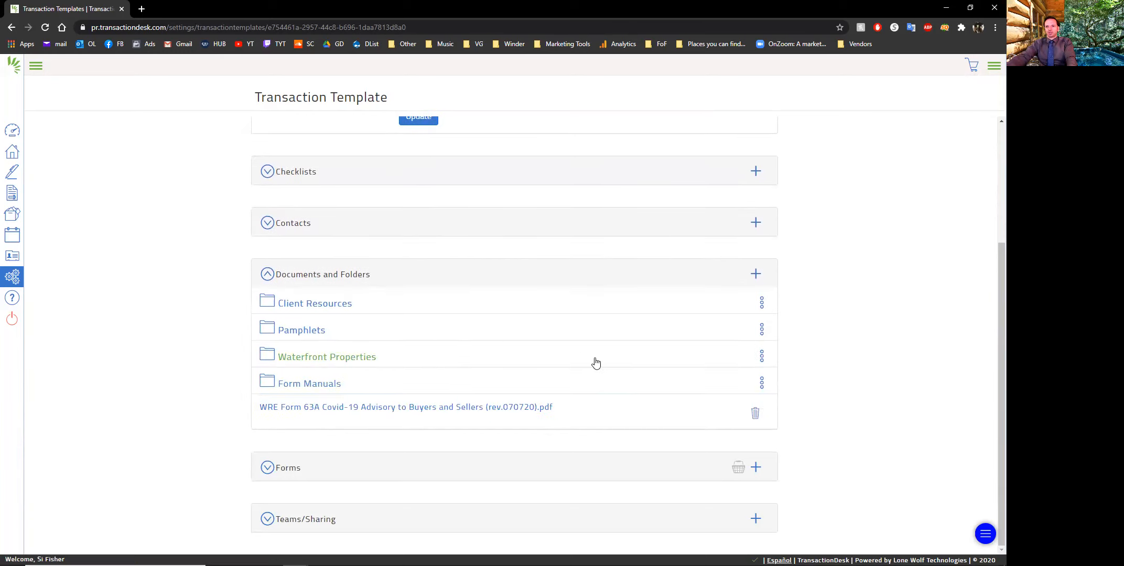
click(762, 356)
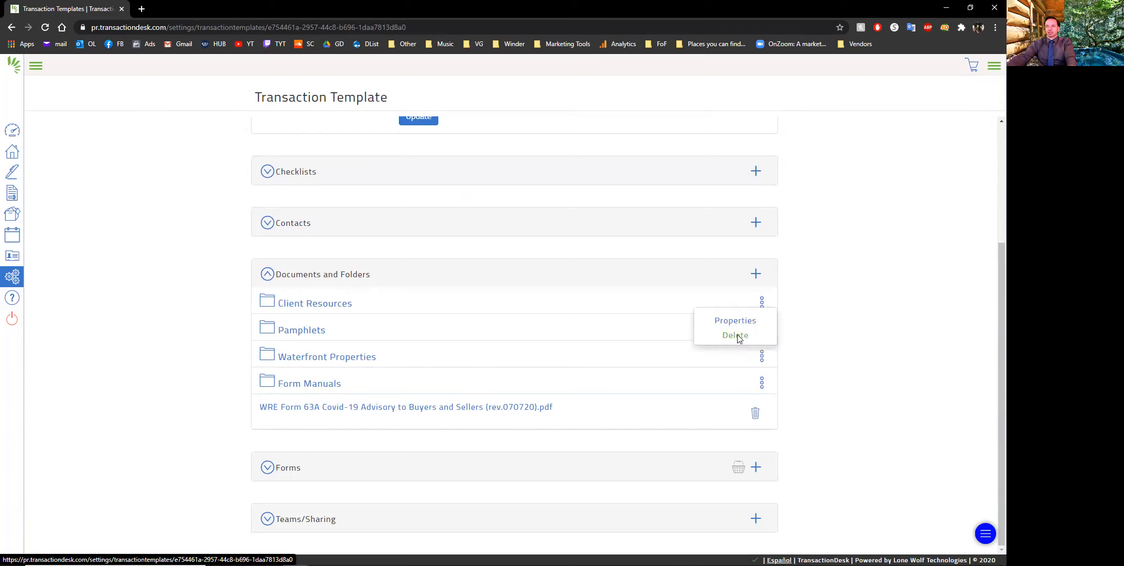
click(740, 338)
click(642, 86)
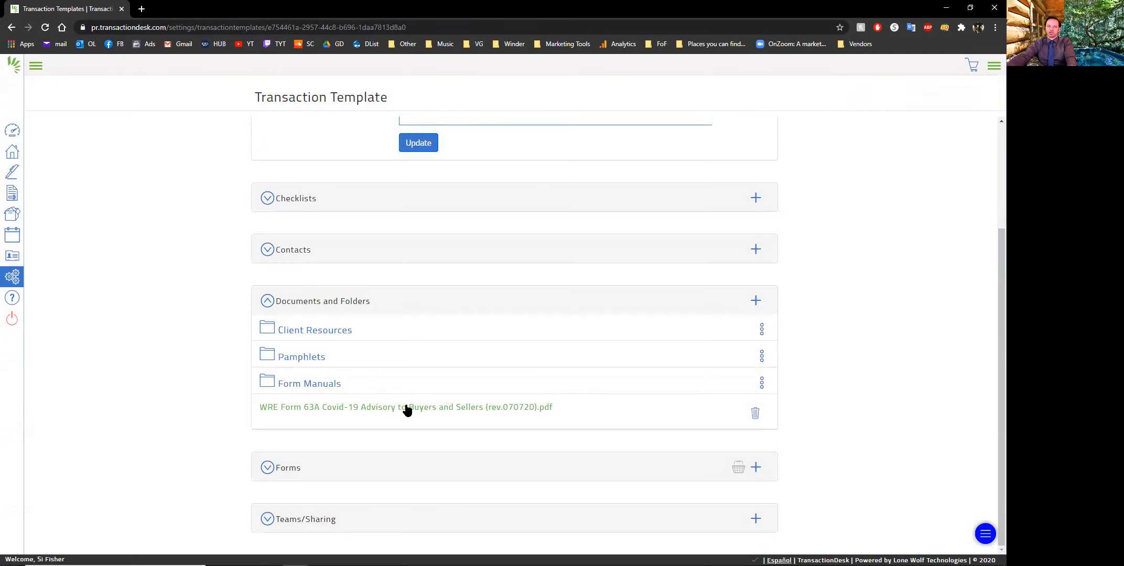
Check the contents of the Form Manuals folder and delete that folder from the template
click(322, 388)
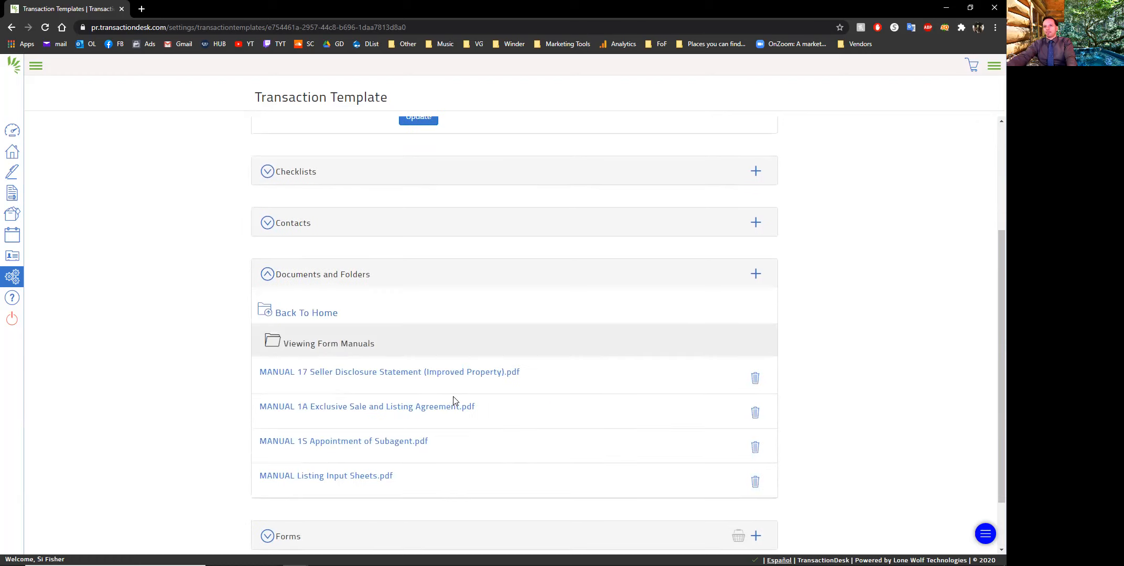
click(317, 314)
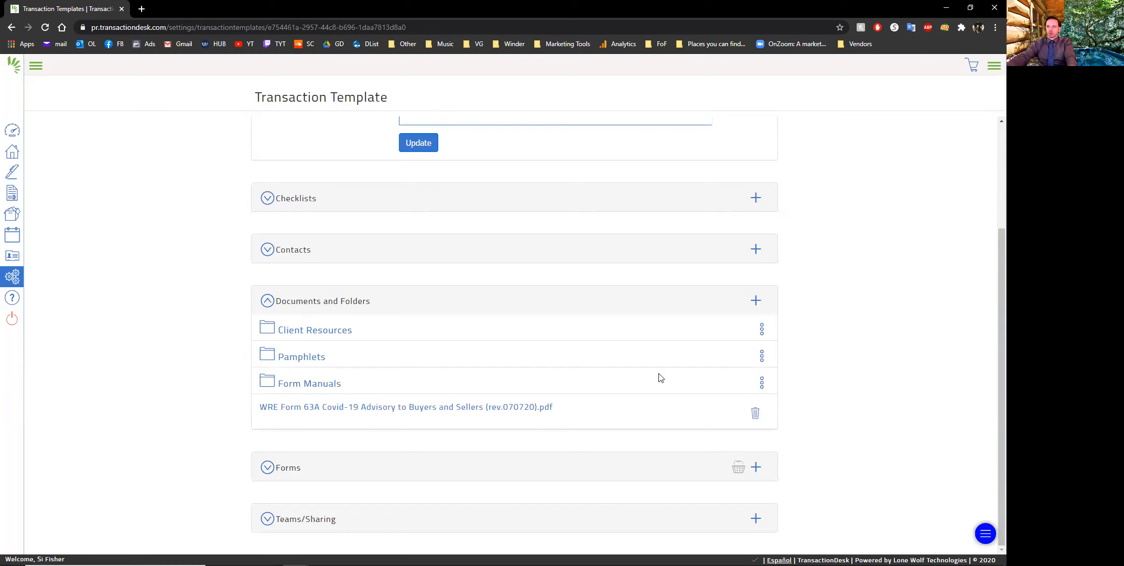
click(761, 383)
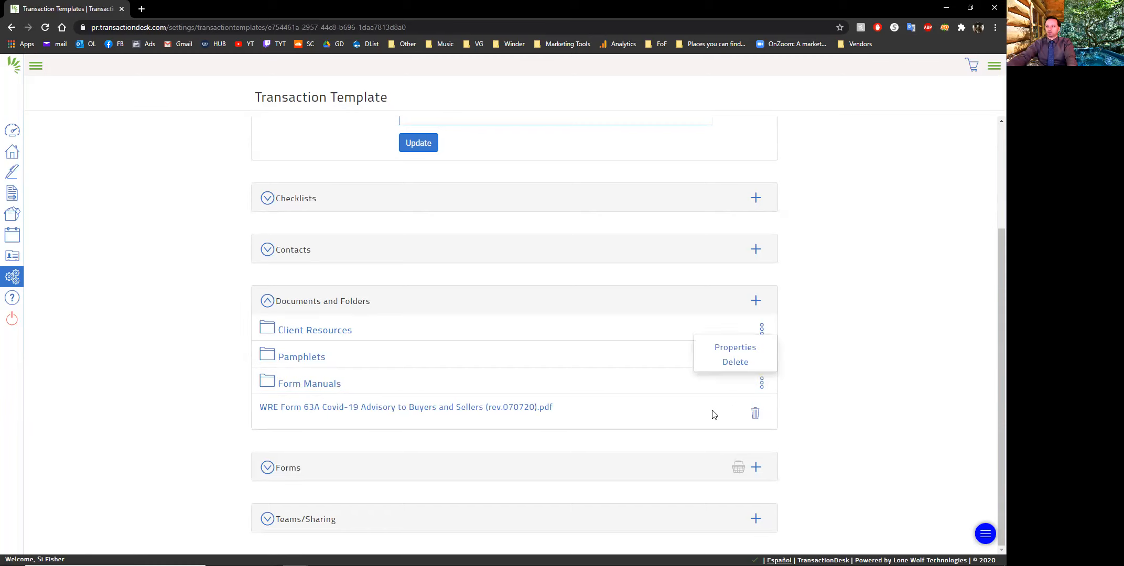
click(731, 362)
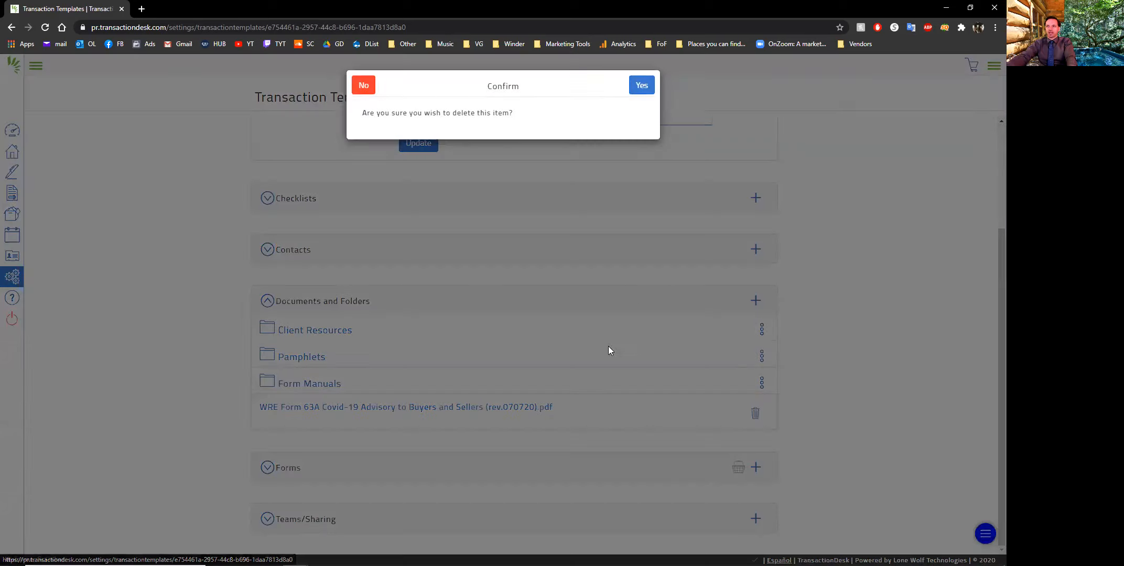
click(641, 87)
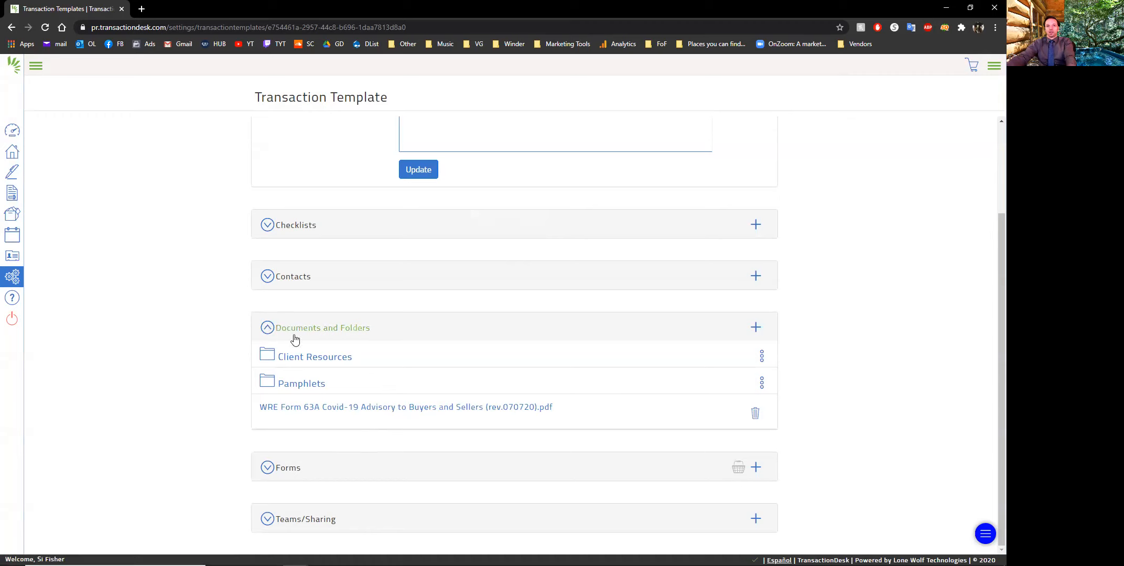
Collapse the template's documents section, expand its forms, and delete the Appointment Of Subagent form
click(267, 328)
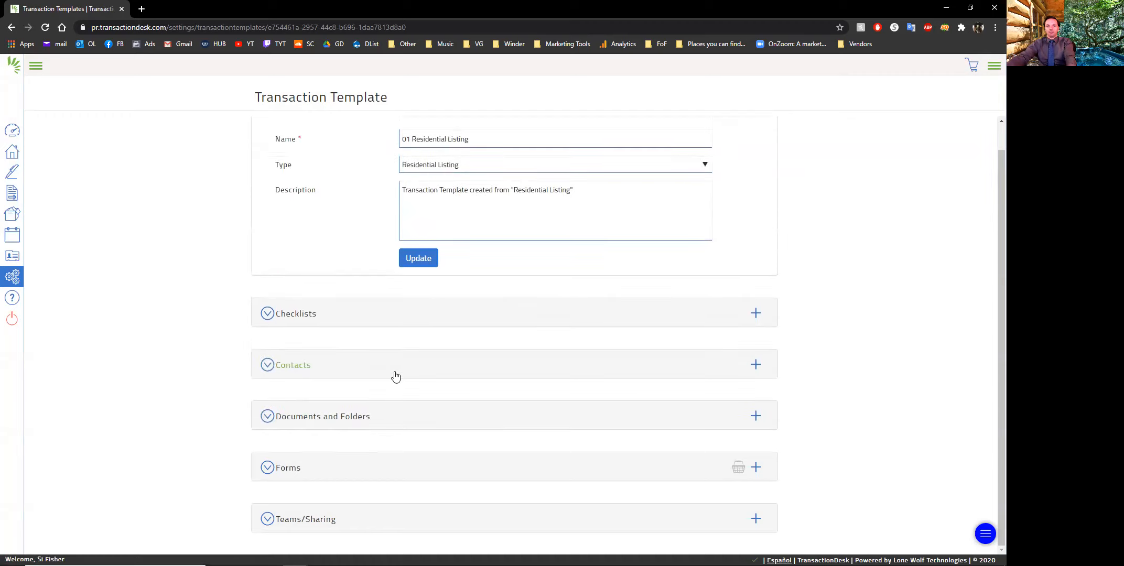
click(346, 467)
scroll(498, 379, down, 3)
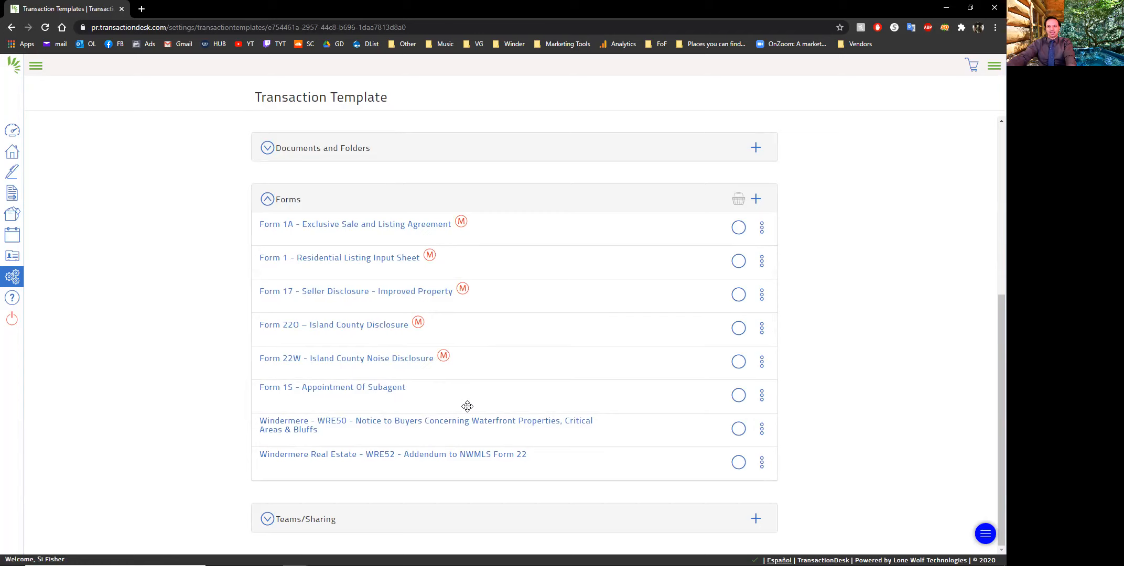
click(763, 400)
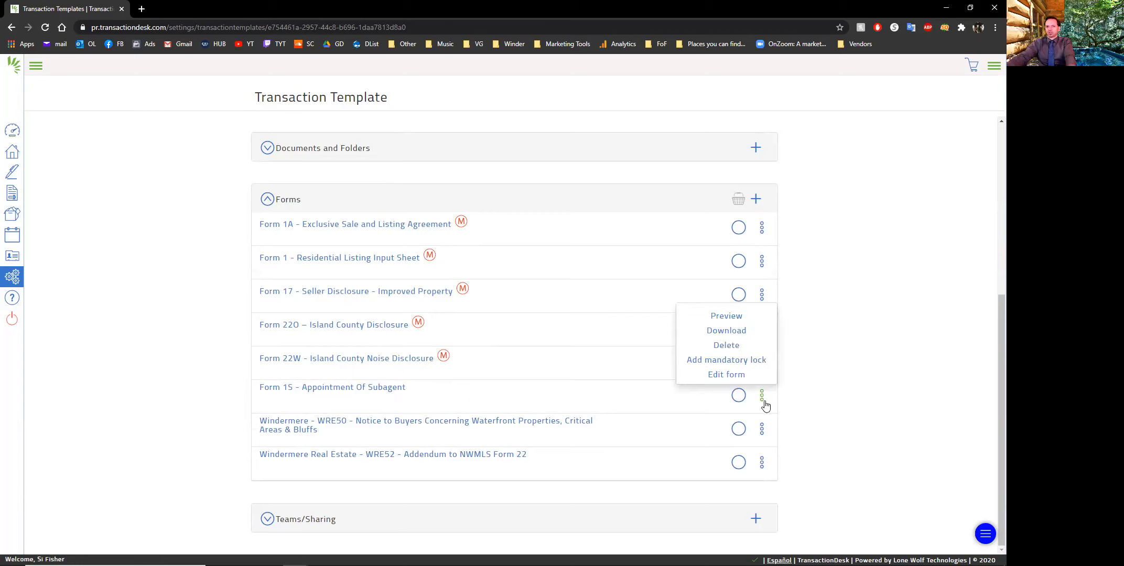
click(726, 346)
click(641, 84)
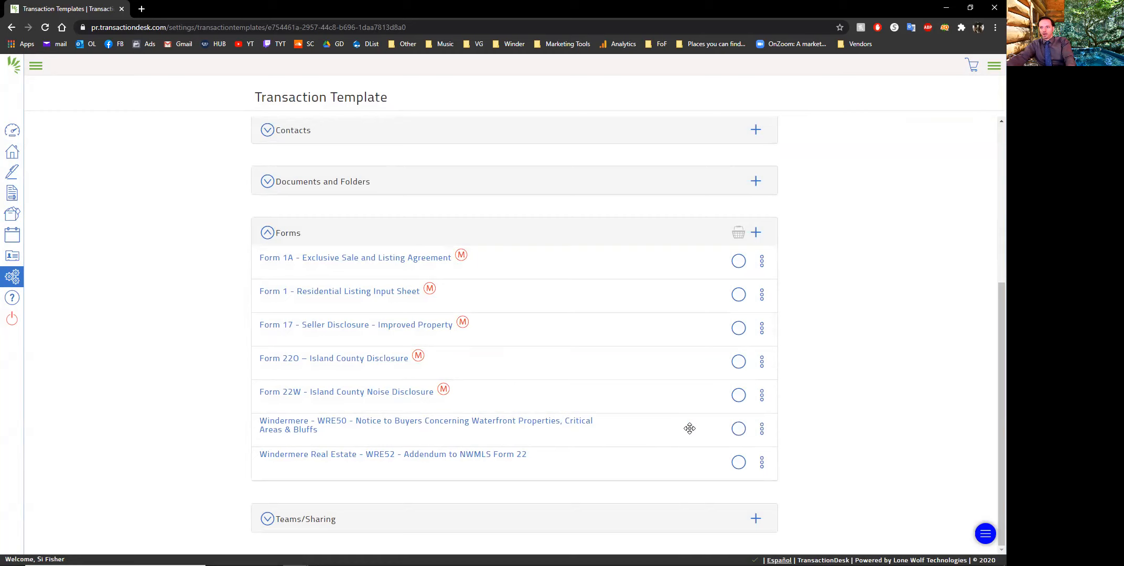
Delete the Windermere WRE50 waterfront notice and the WRE52 Addendum to NWMLS Form 22 from the template's forms
click(763, 433)
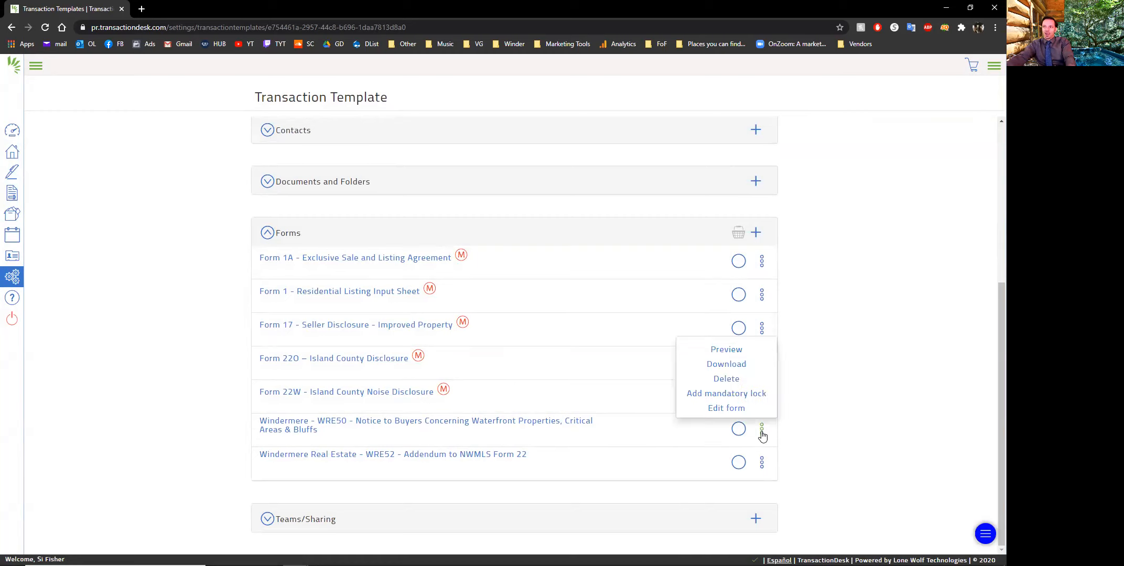
click(722, 380)
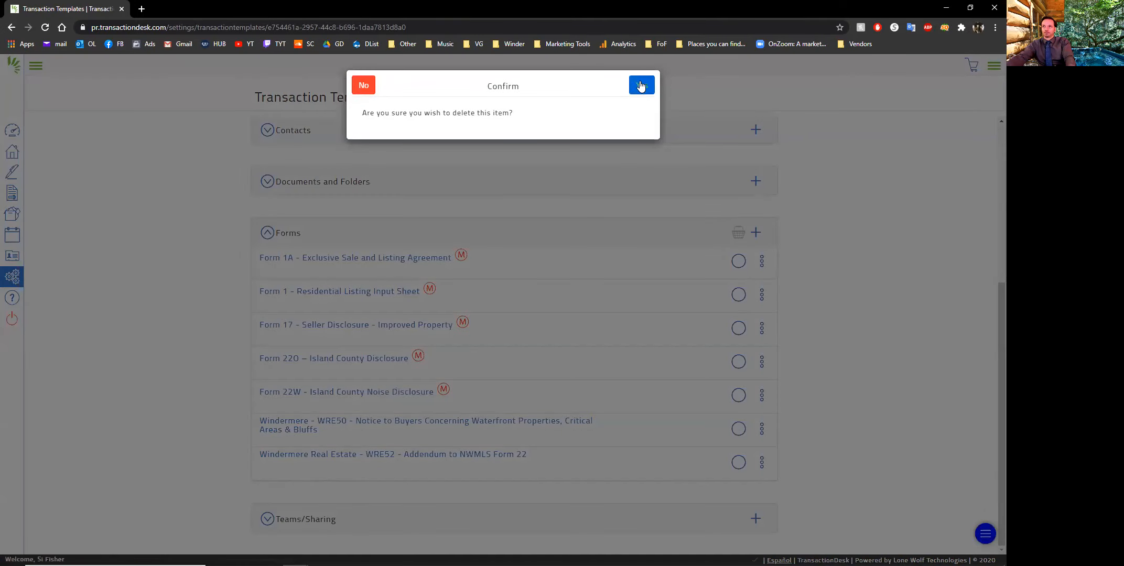
click(641, 85)
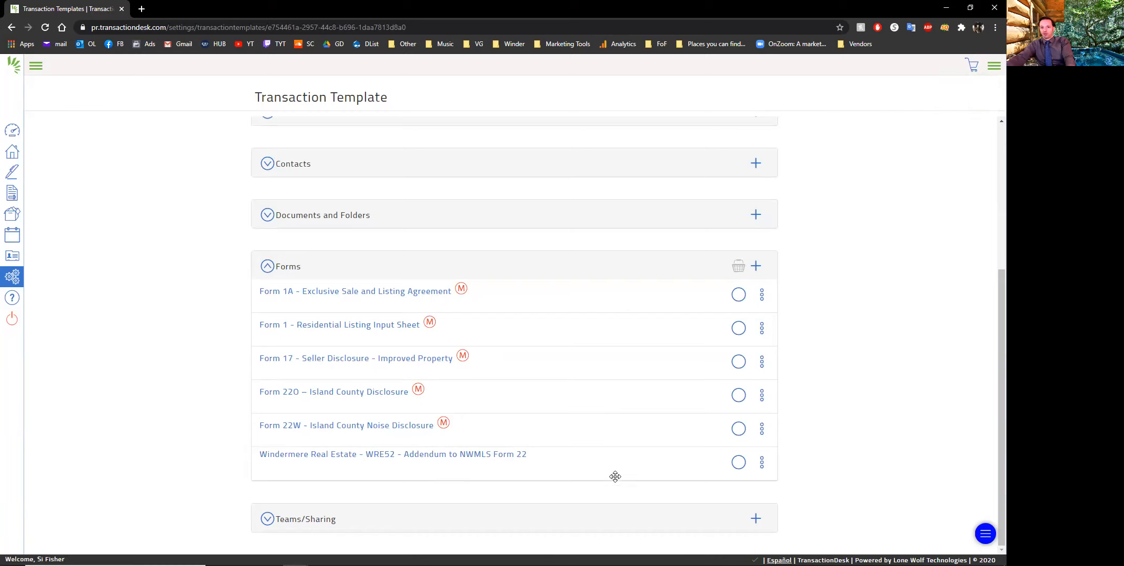
click(761, 464)
click(732, 414)
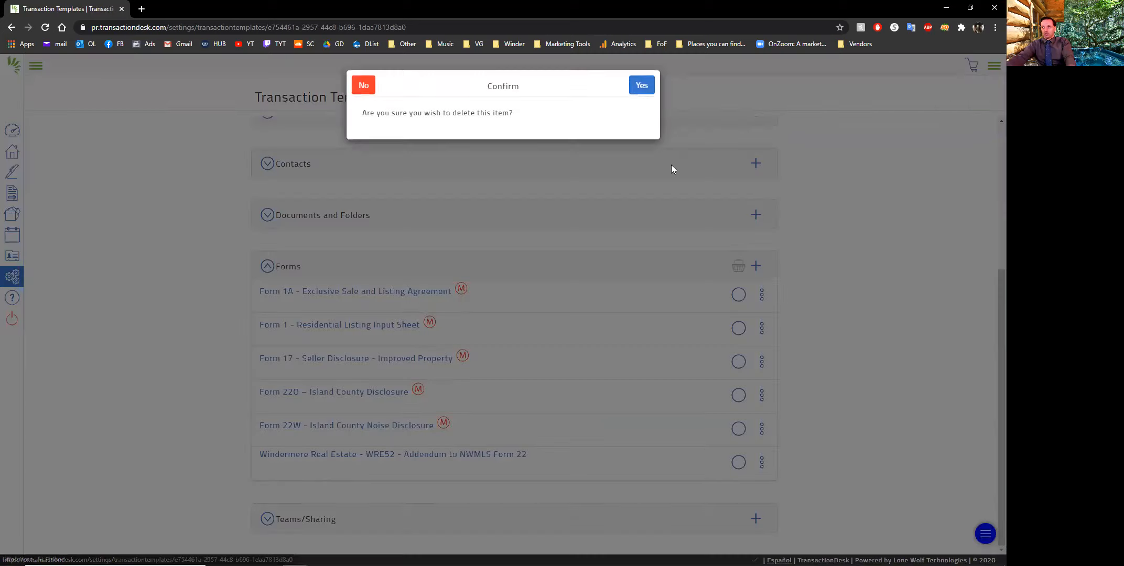
click(641, 87)
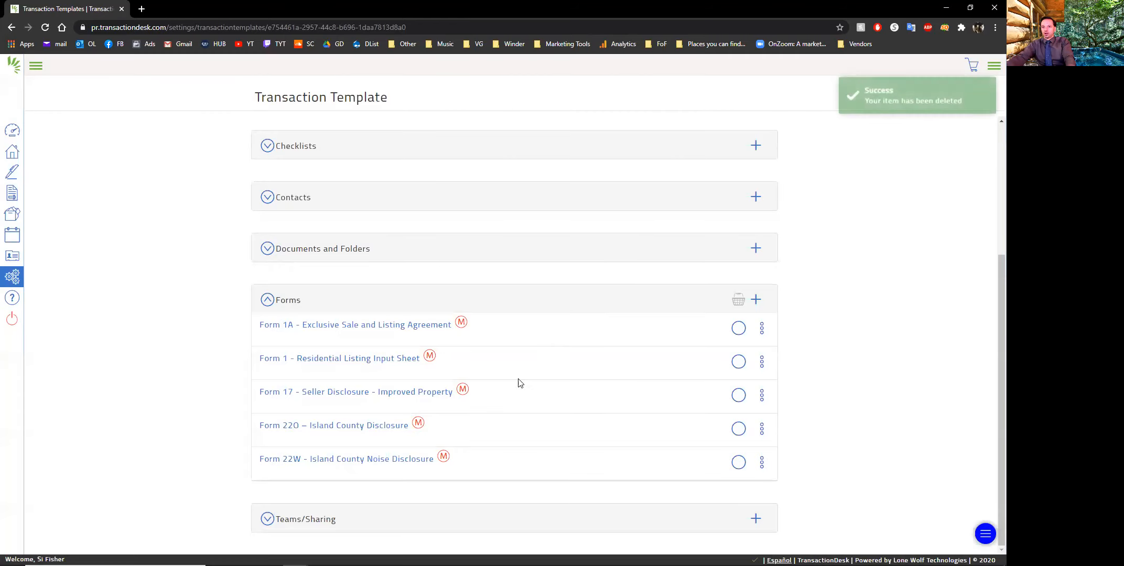
scroll(529, 418, up, 4)
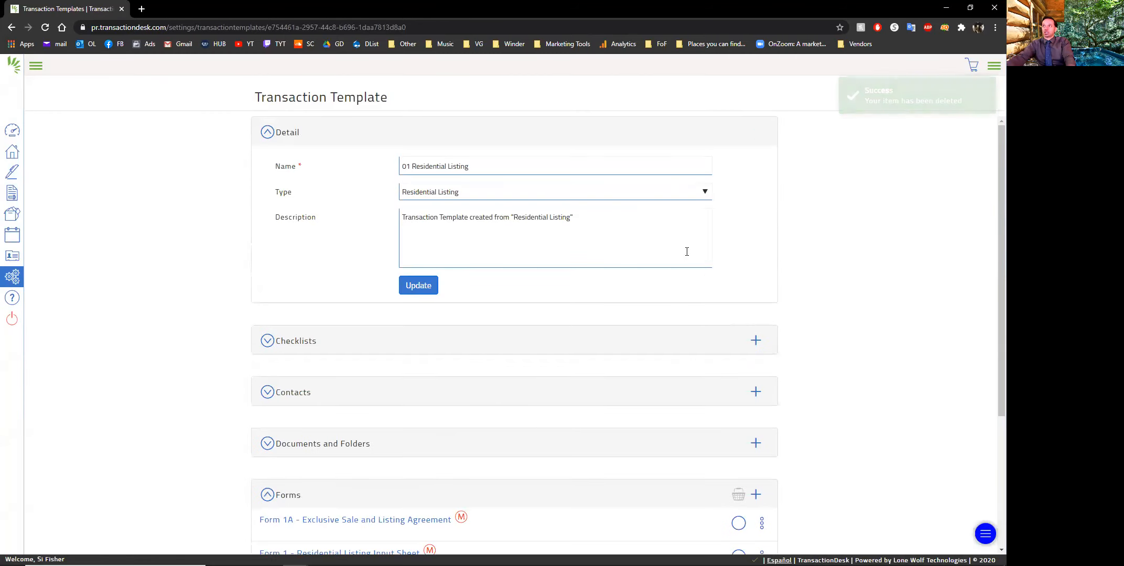
Save the template's details, review its remaining forms, and return to the agent dashboard
click(419, 288)
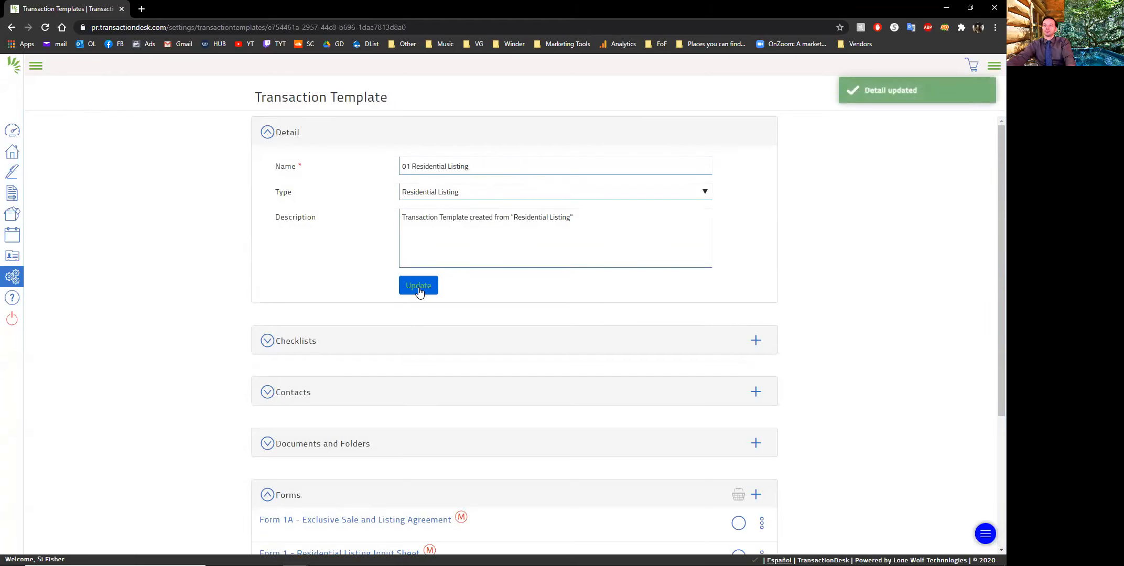
scroll(424, 346, down, 4)
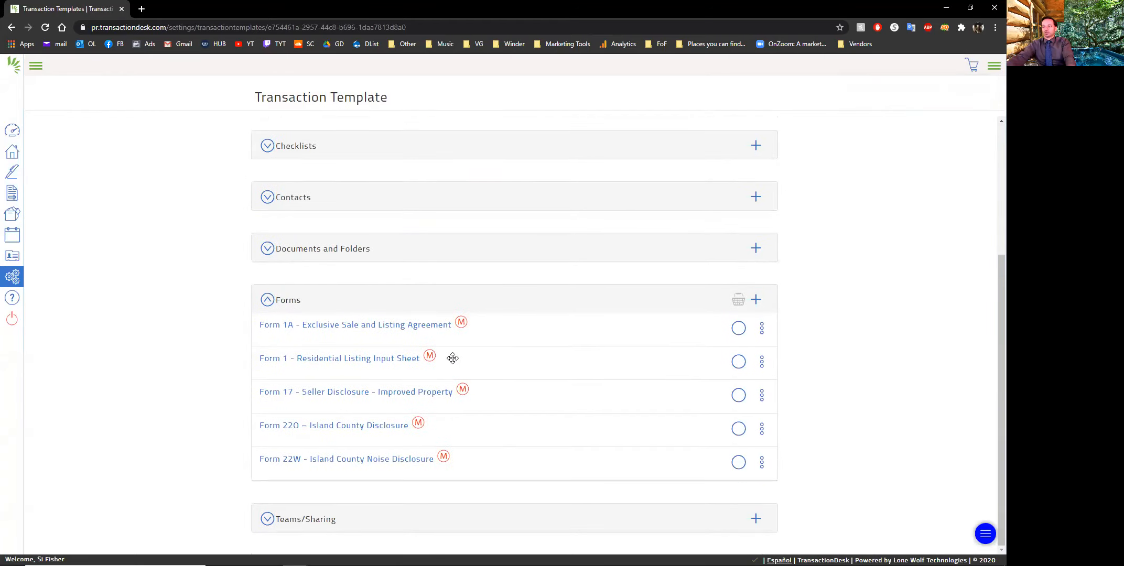
scroll(338, 351, up, 4)
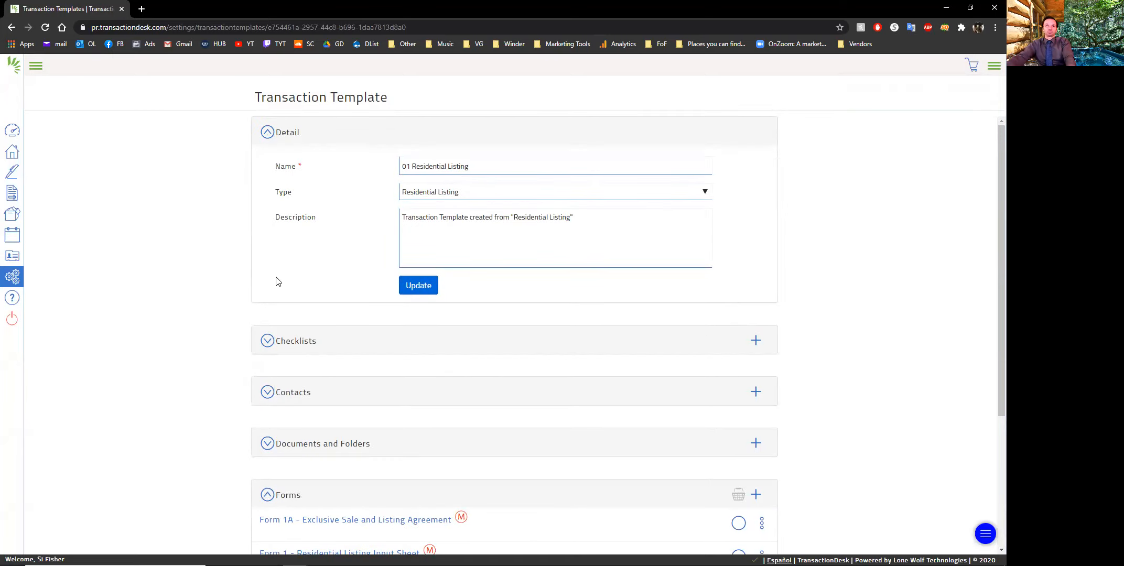
click(421, 292)
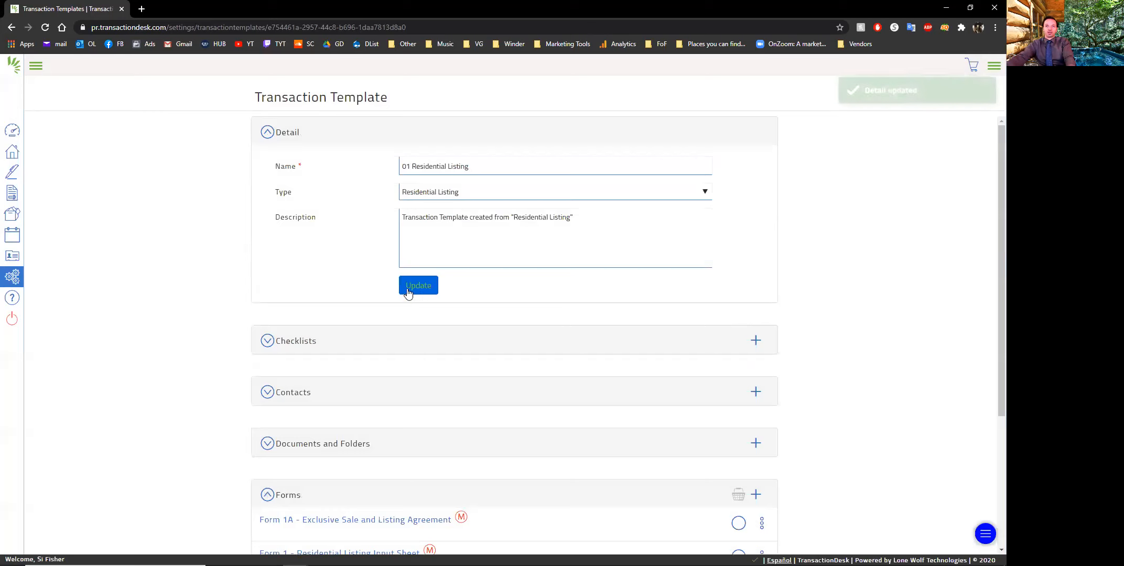
click(13, 134)
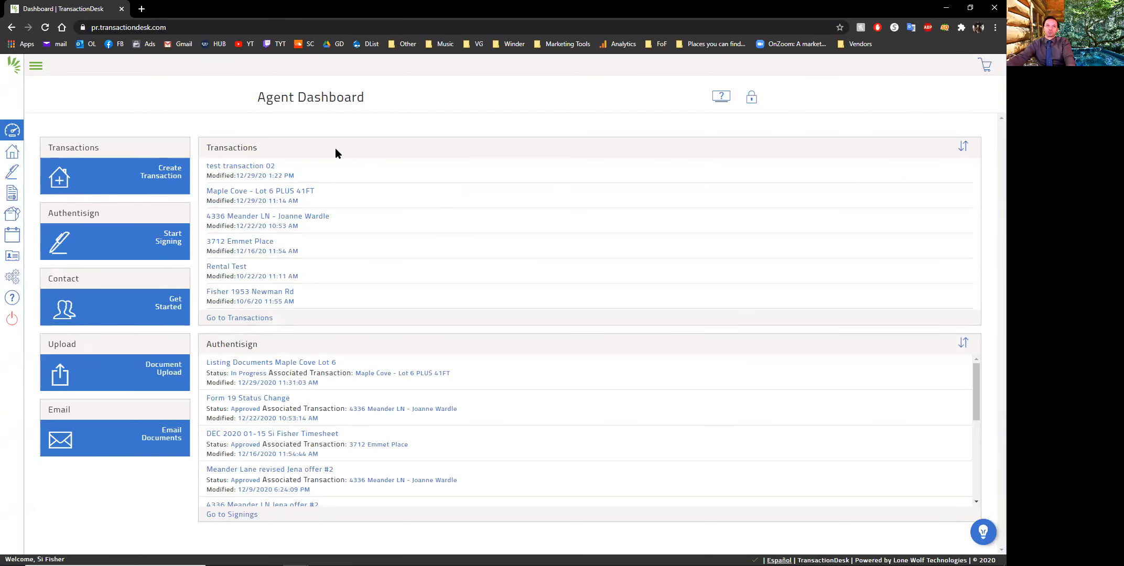
click(169, 175)
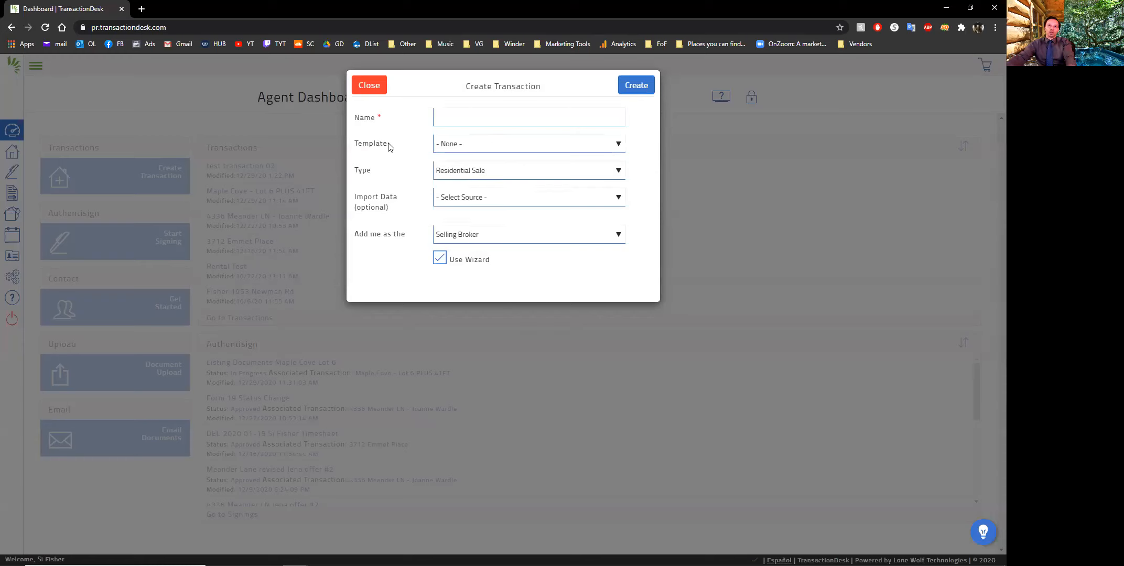
click(482, 148)
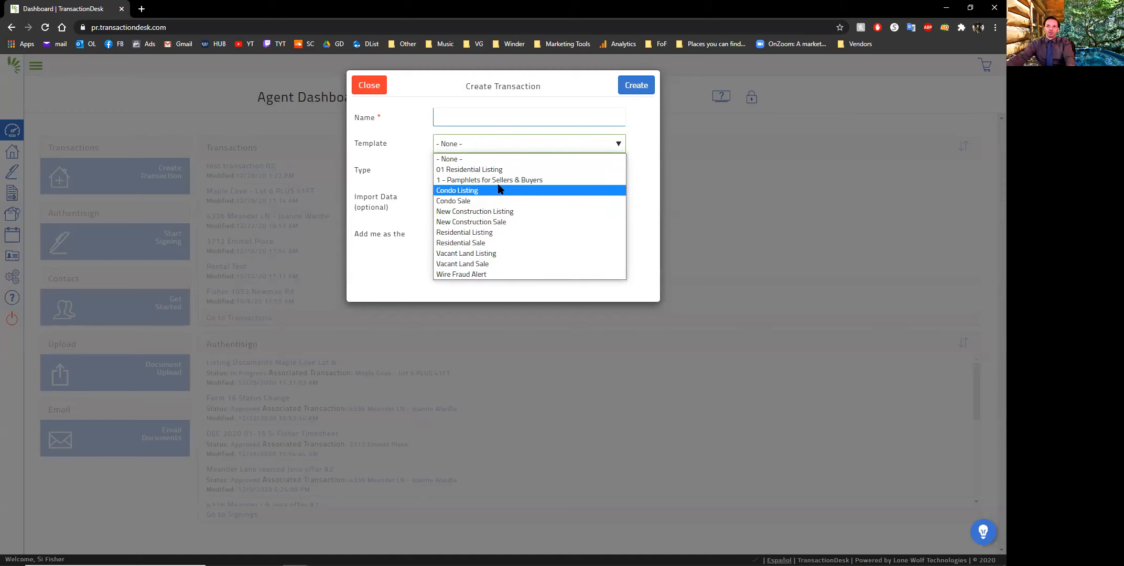
click(461, 170)
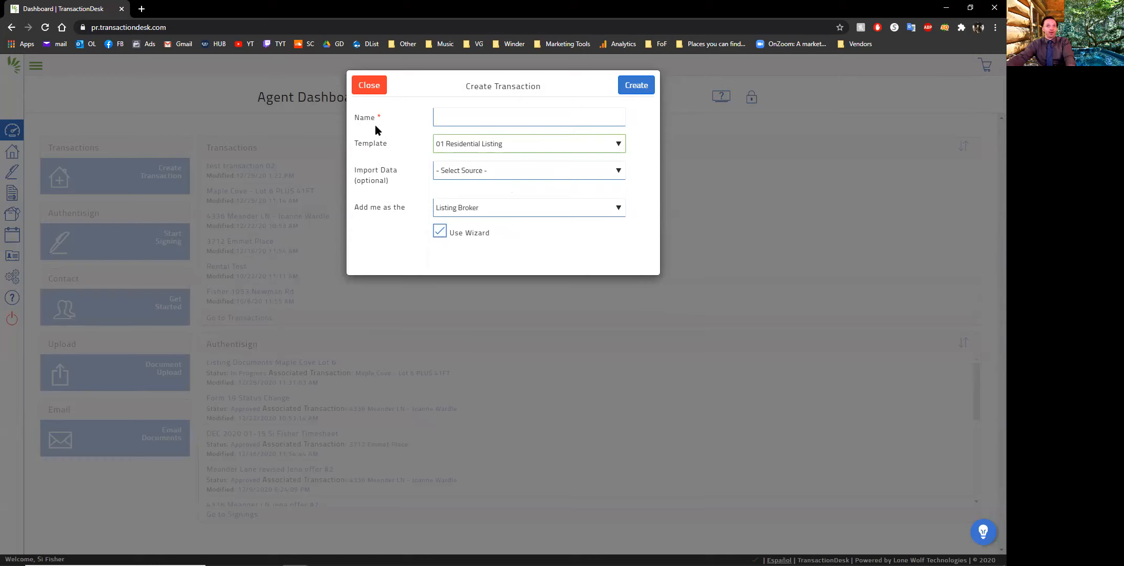
click(370, 87)
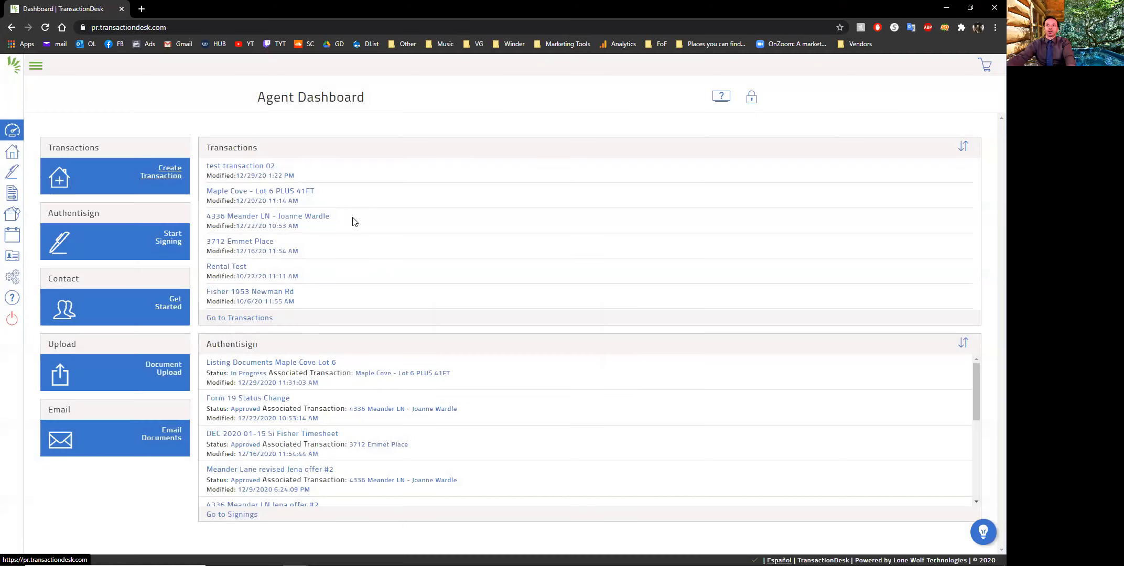
Open the transaction "test transaction 02" and apply the 01 Residential Listing template to it
click(261, 167)
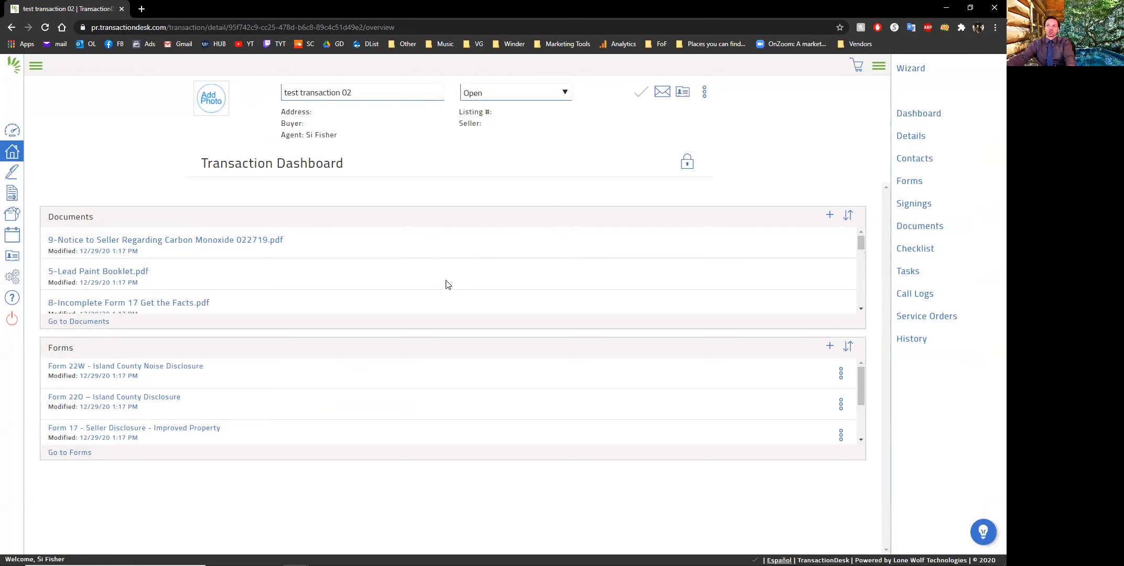
click(706, 93)
click(706, 94)
click(706, 94)
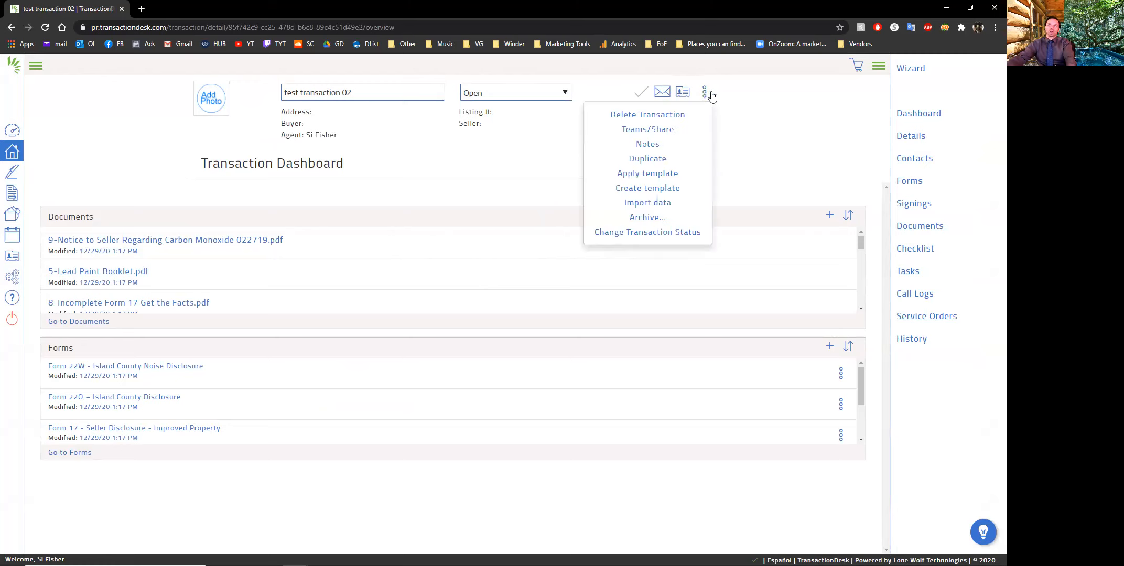
click(645, 178)
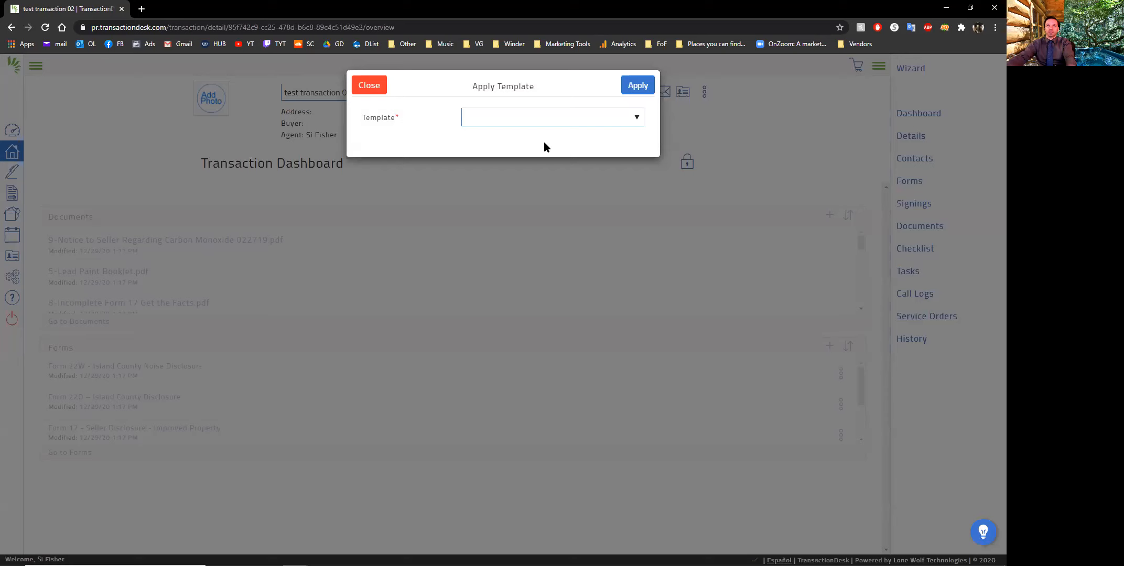
click(550, 120)
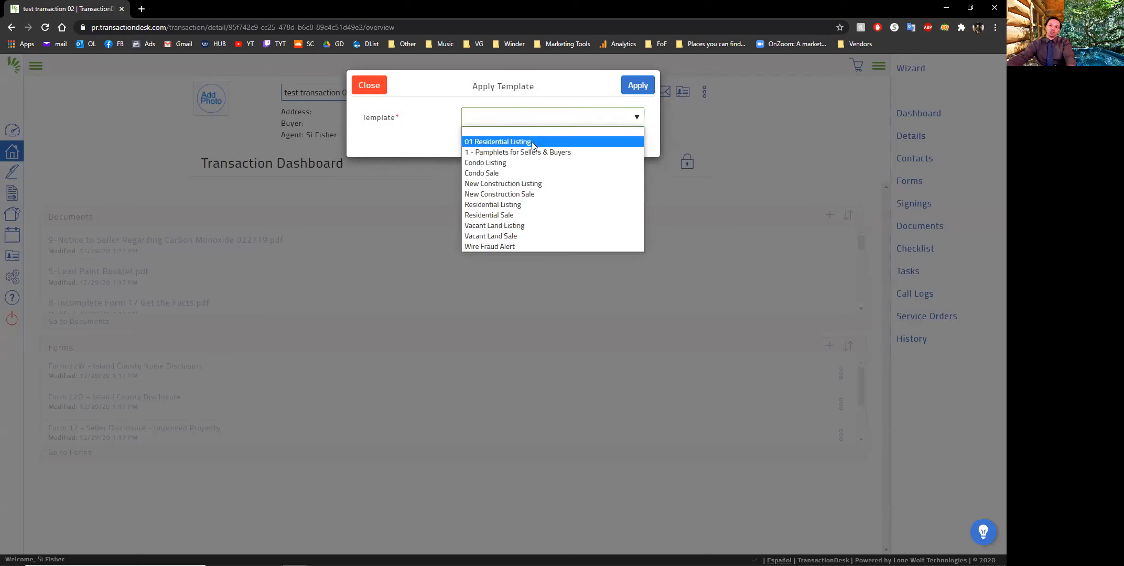
click(531, 142)
click(636, 86)
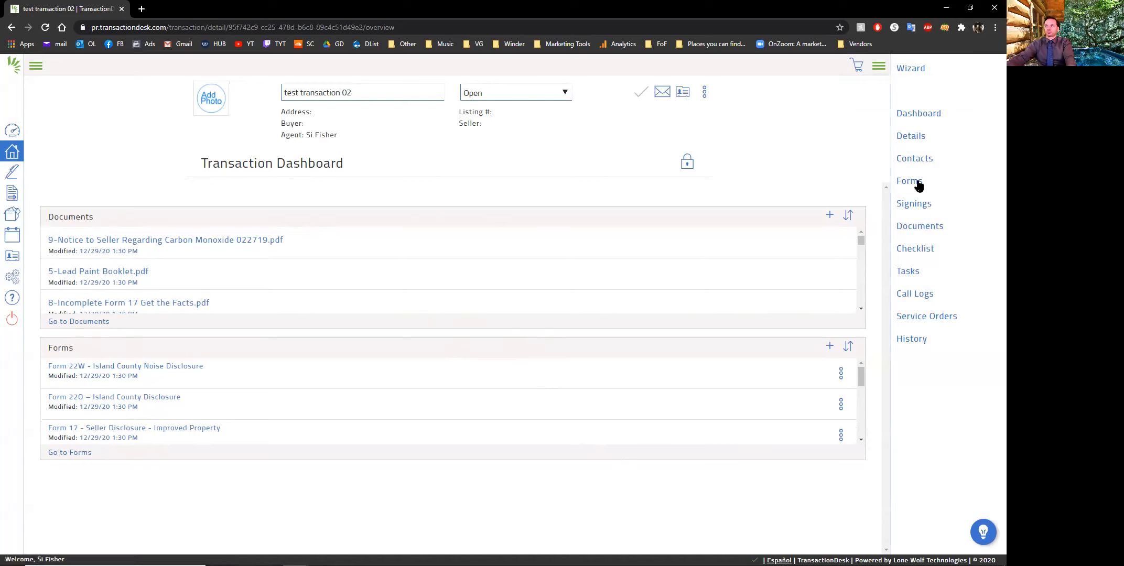
Delete the duplicate Client Resources and Pamphlets folders from the transaction's documents
click(918, 227)
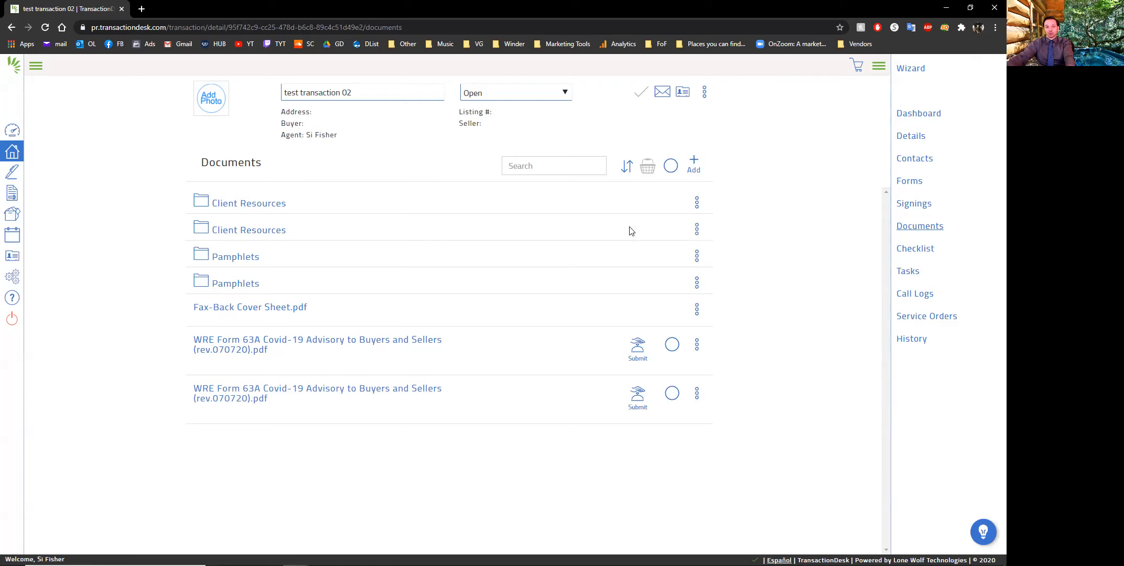
click(697, 232)
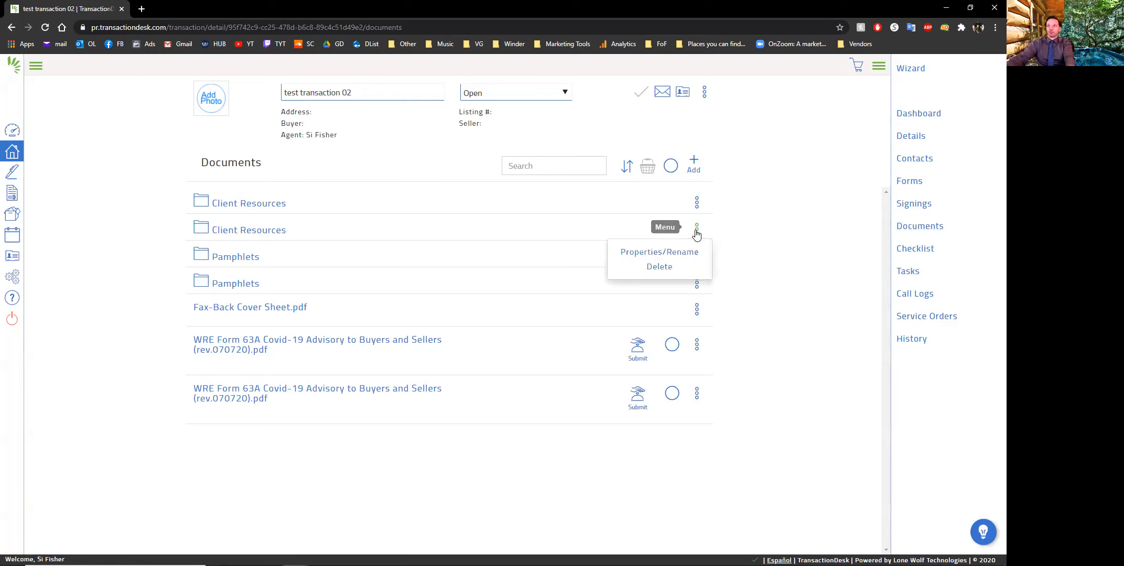
click(661, 267)
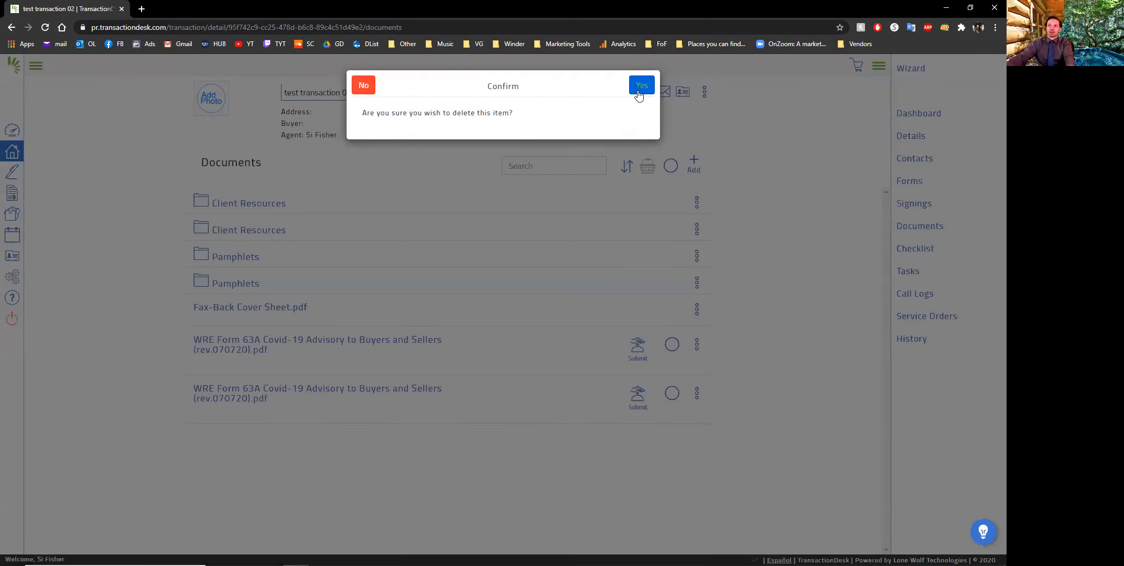
click(641, 84)
click(697, 256)
click(679, 293)
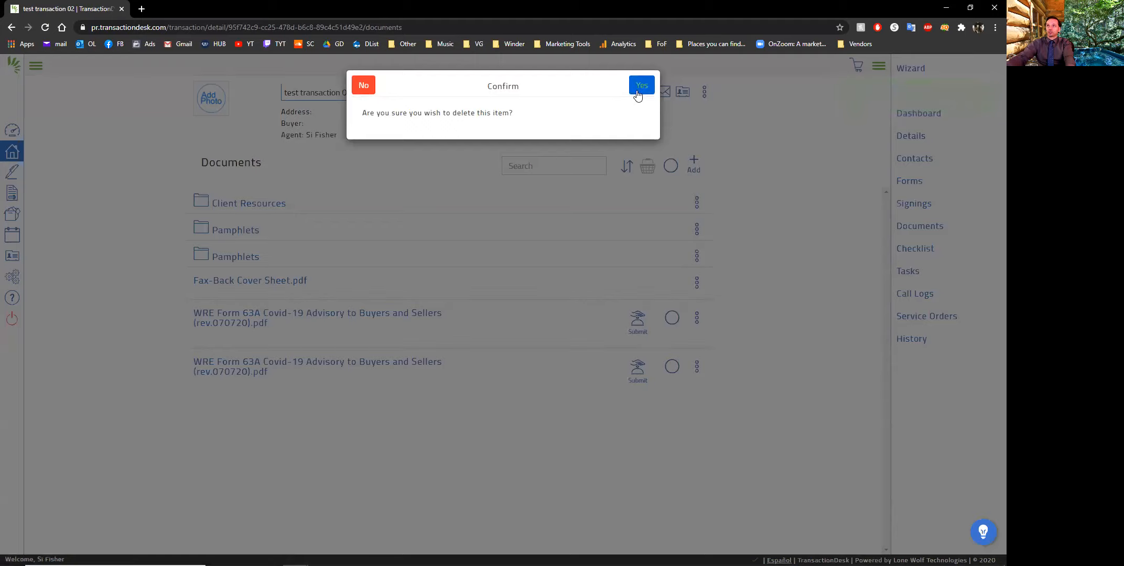
click(639, 84)
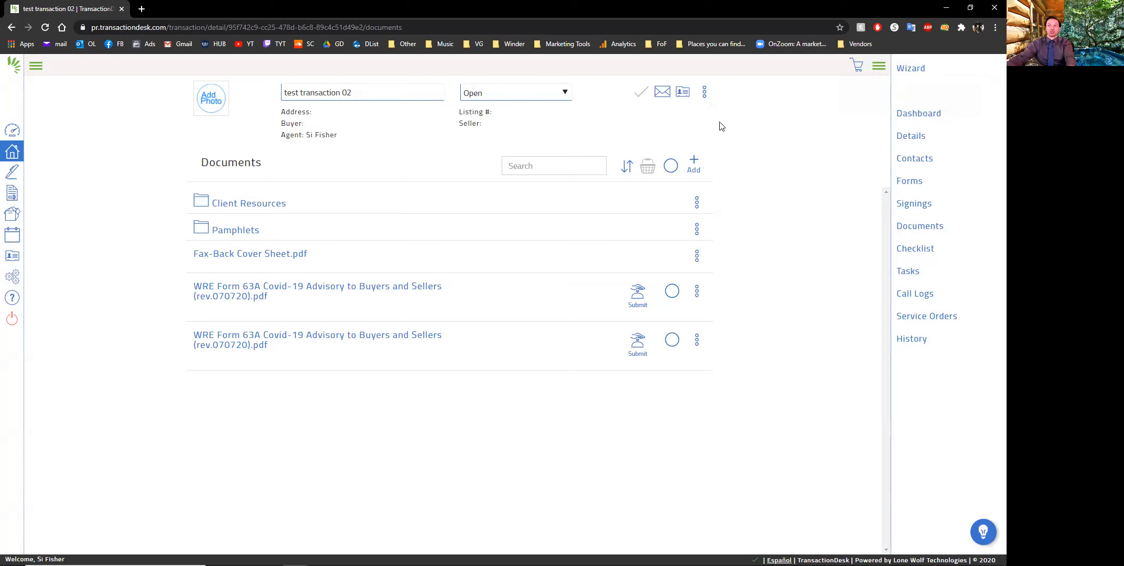
click(704, 92)
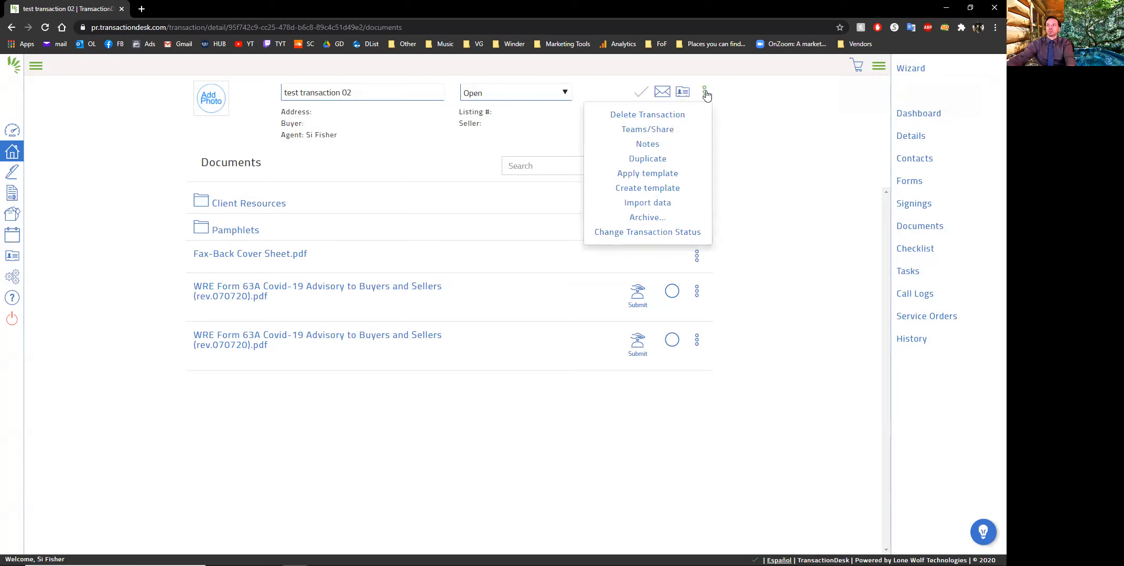
click(660, 173)
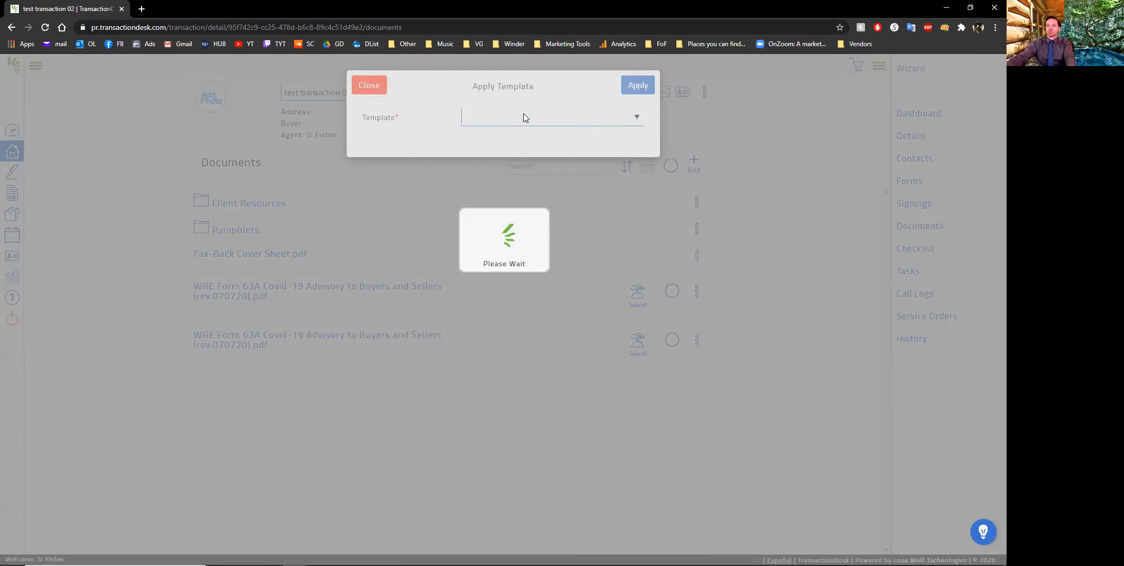
click(562, 121)
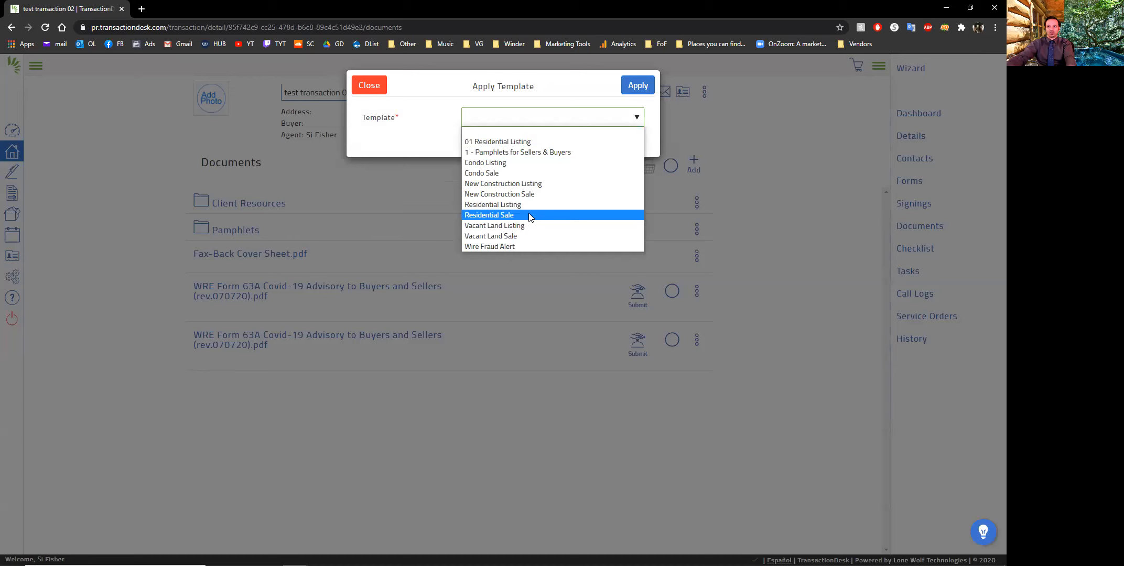
click(369, 85)
click(369, 85)
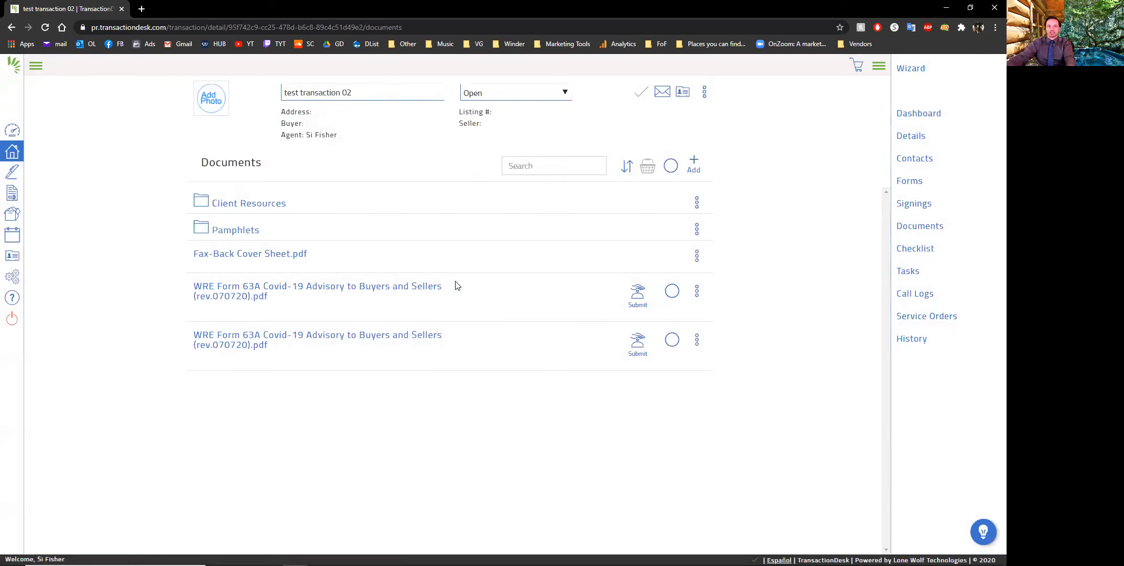
Delete one of the two copies of the WRE Form 63A Covid-19 Advisory from the transaction's documents
click(697, 291)
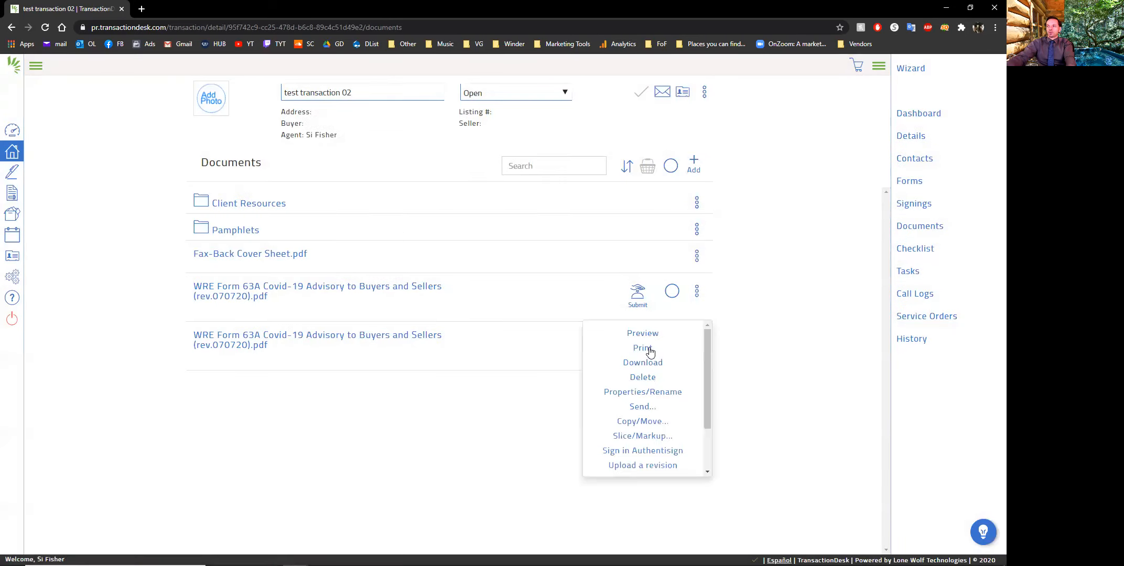
click(650, 377)
click(641, 84)
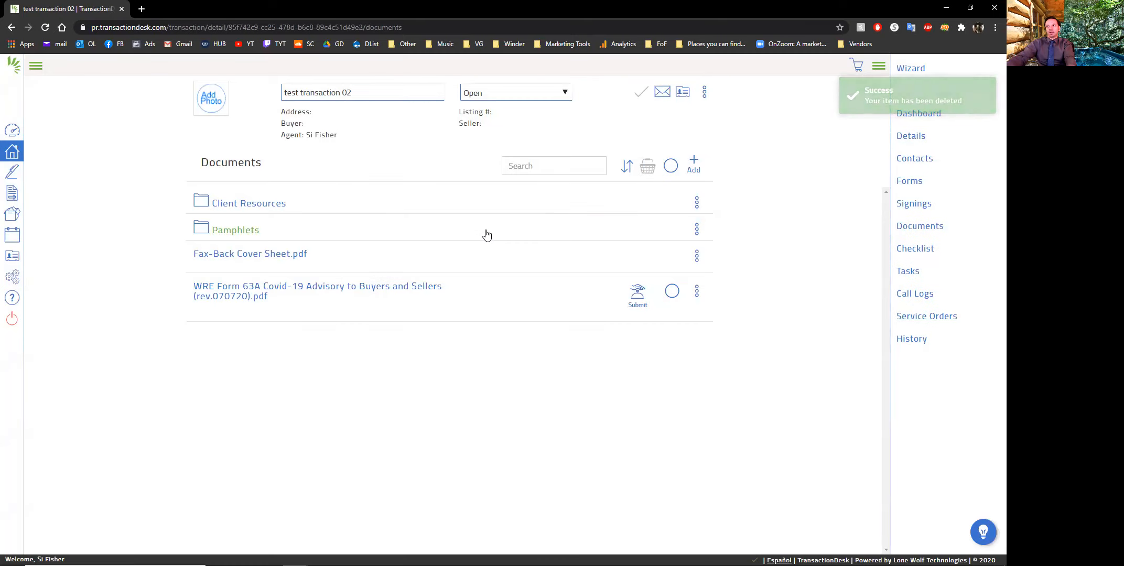
Look through the files in the Pamphlets folder and return to the transaction's main documents list
click(239, 230)
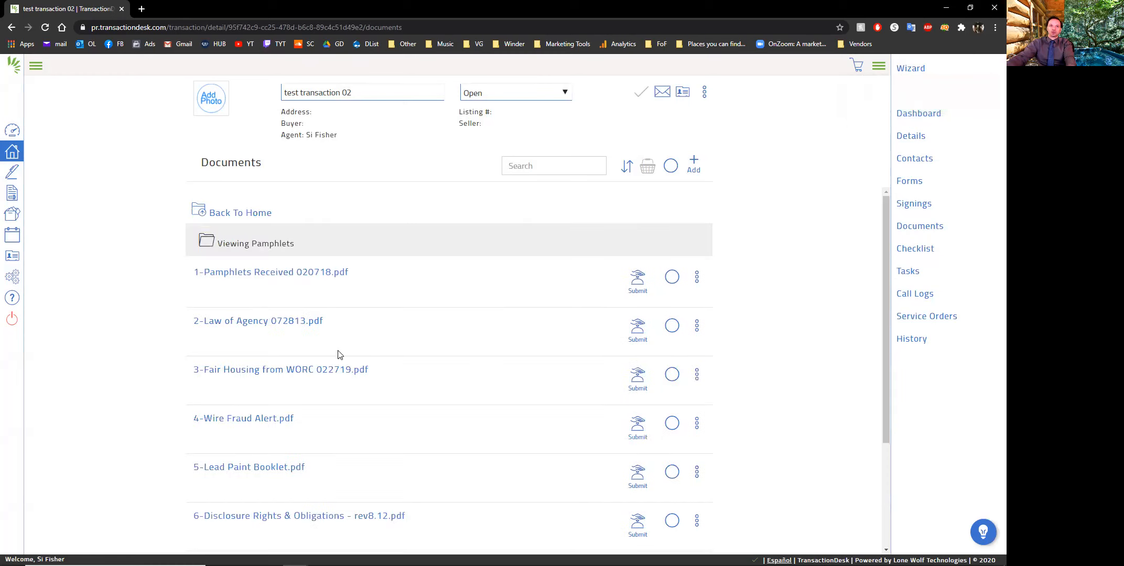
scroll(414, 345, down, 1)
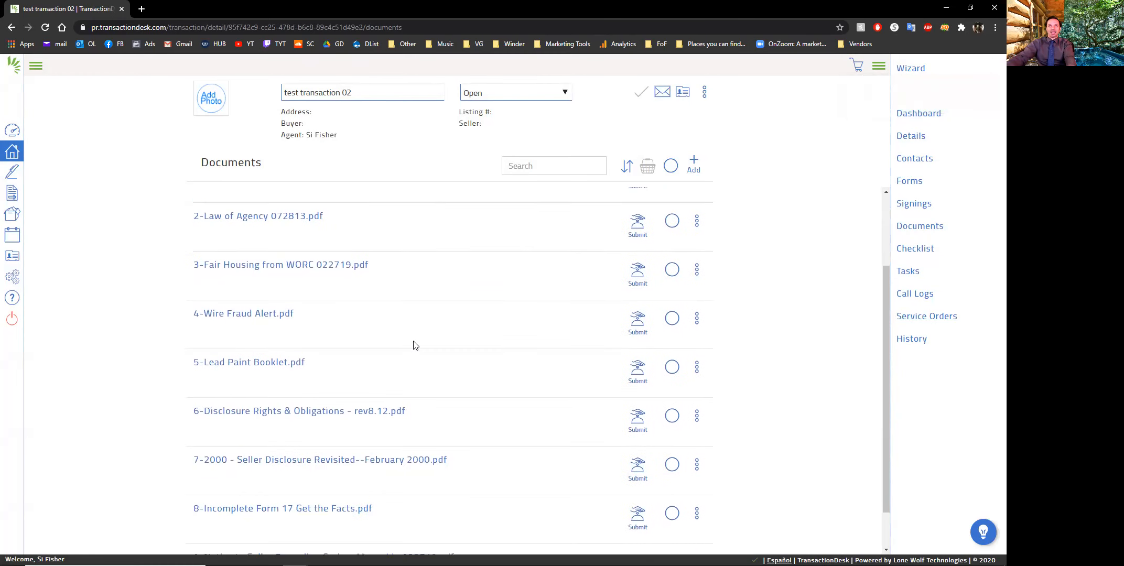
scroll(488, 309, up, 1)
scroll(487, 311, up, 1)
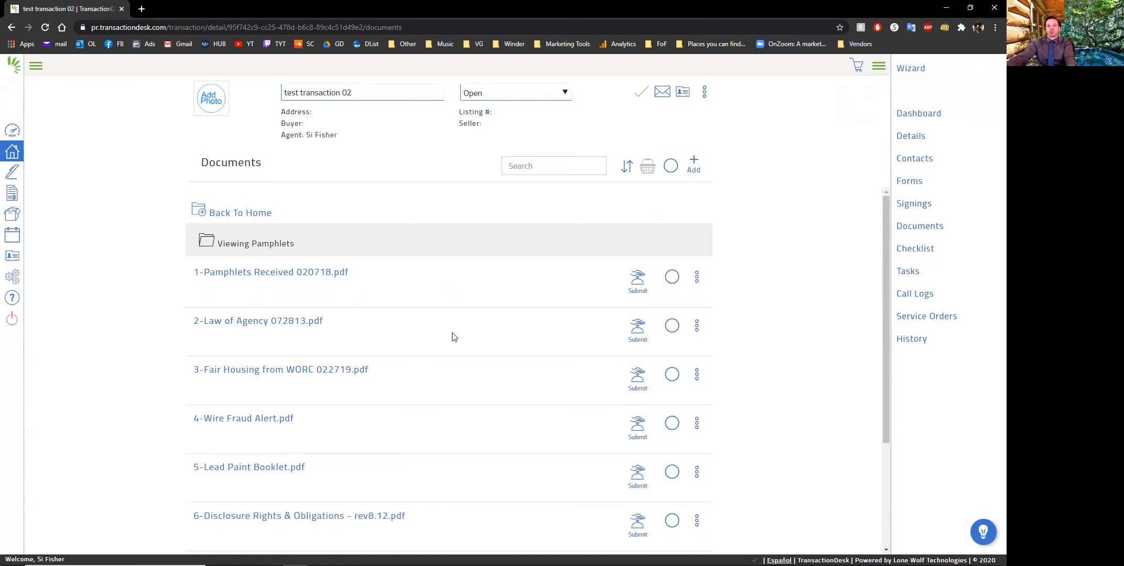
scroll(449, 329, down, 3)
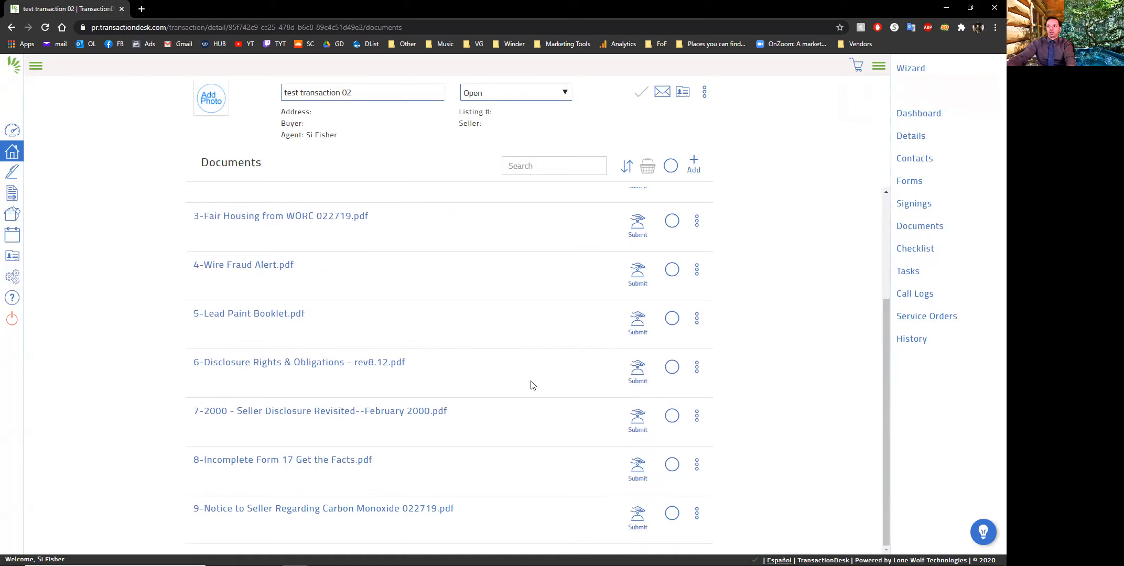
scroll(524, 367, up, 3)
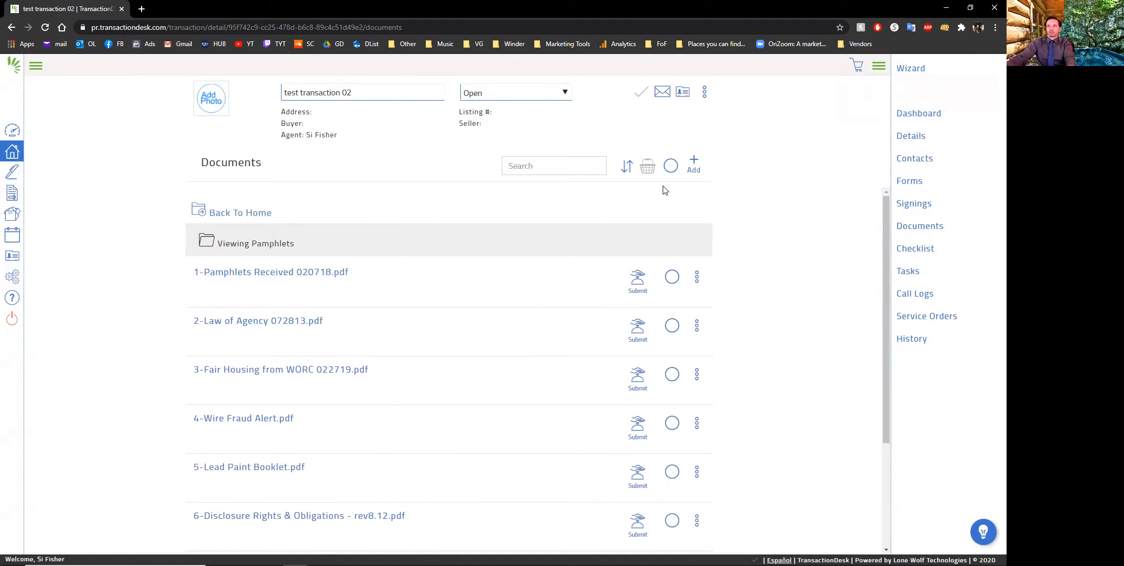
click(237, 211)
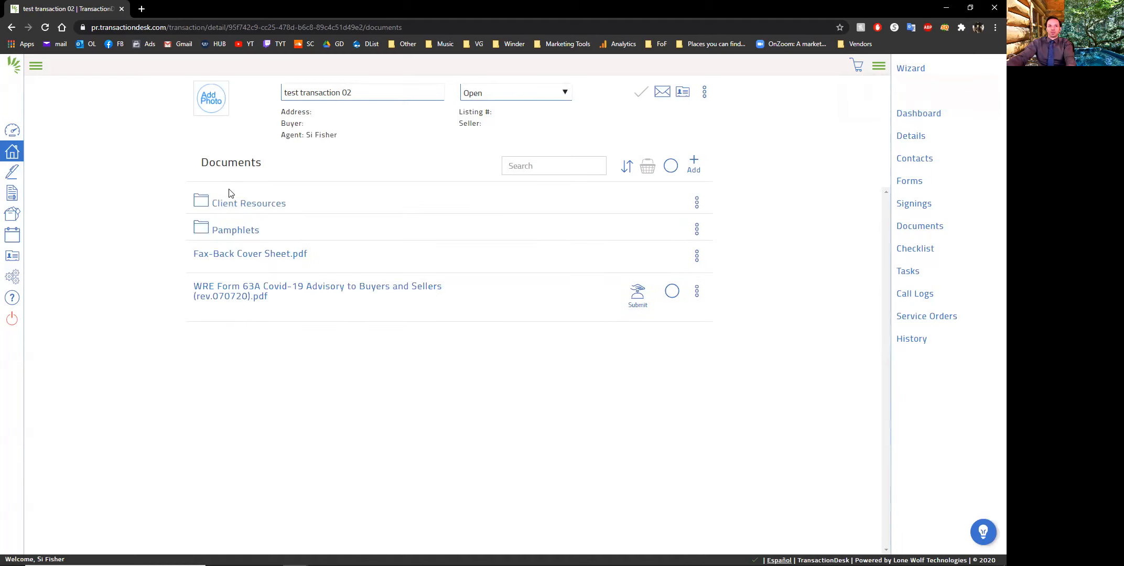
Select all files in the Pamphlets folder except 1-Pamphlets Received 020718.pdf
click(236, 231)
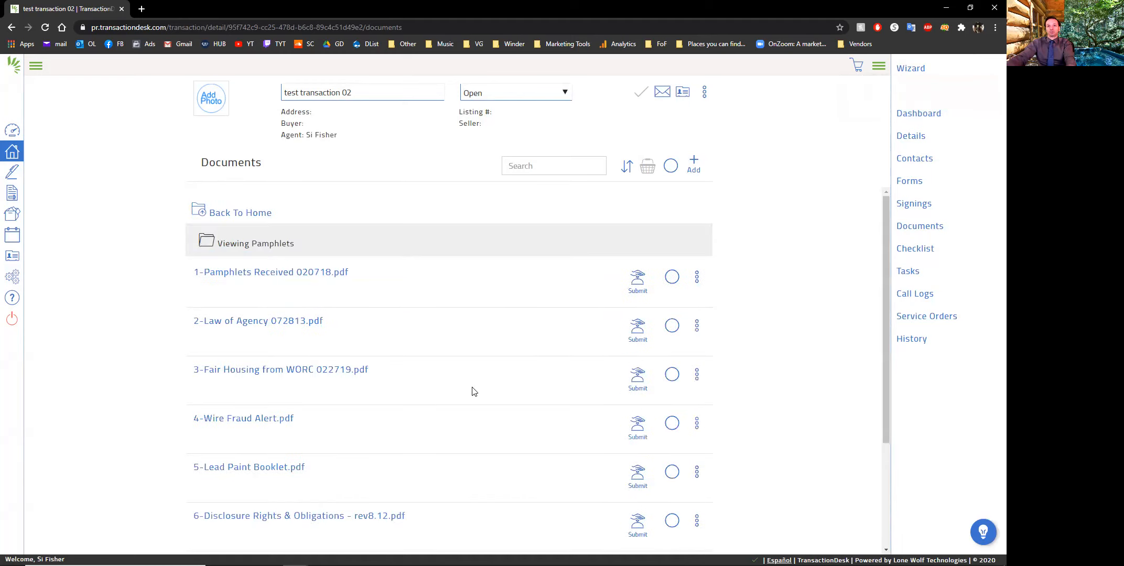
click(672, 168)
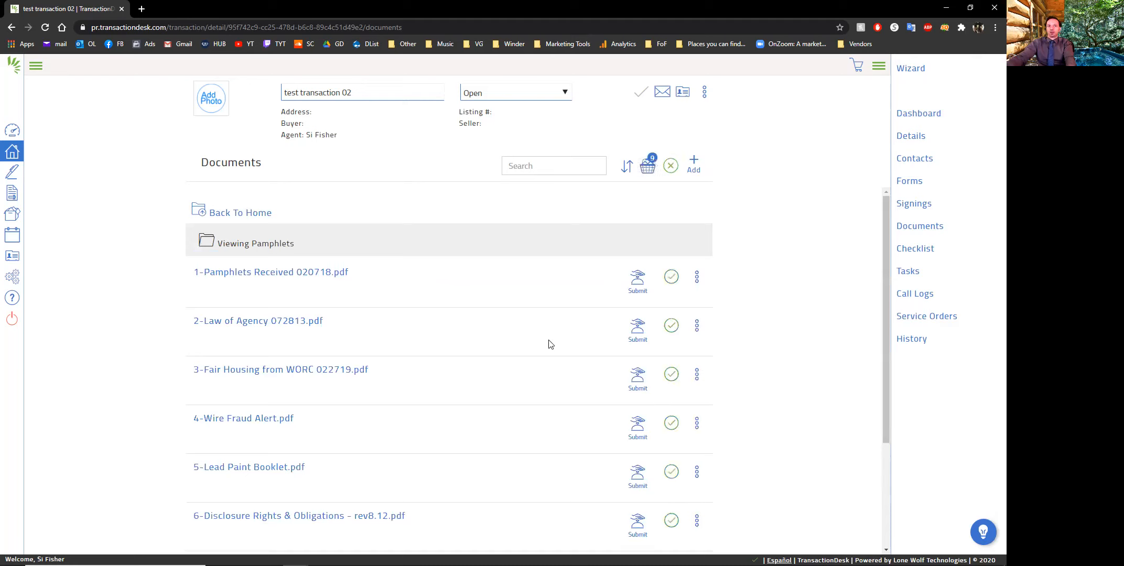
scroll(565, 426, down, 3)
scroll(564, 426, up, 3)
click(672, 278)
scroll(539, 336, down, 3)
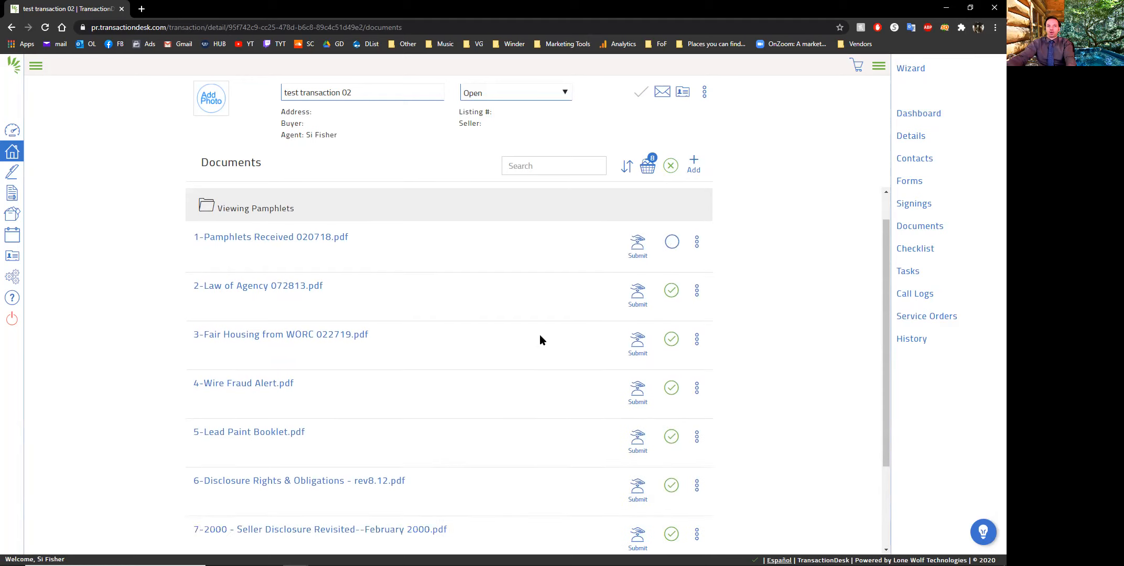
scroll(536, 352, up, 3)
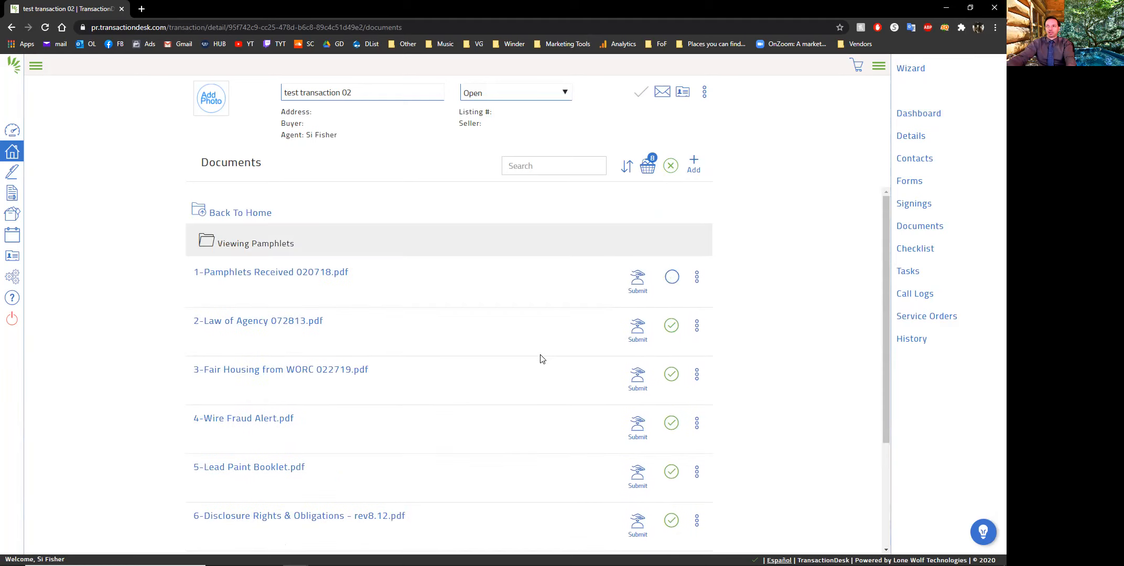
Start an email with the selected pamphlets from the document basket, fill in the recipient's email and add a CC field
click(647, 166)
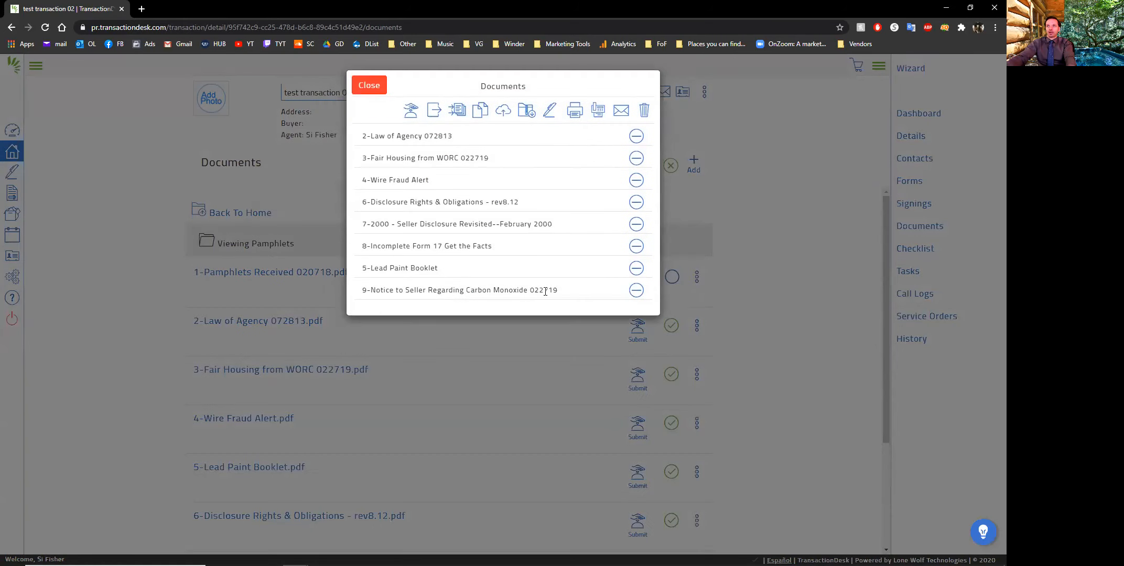
click(622, 113)
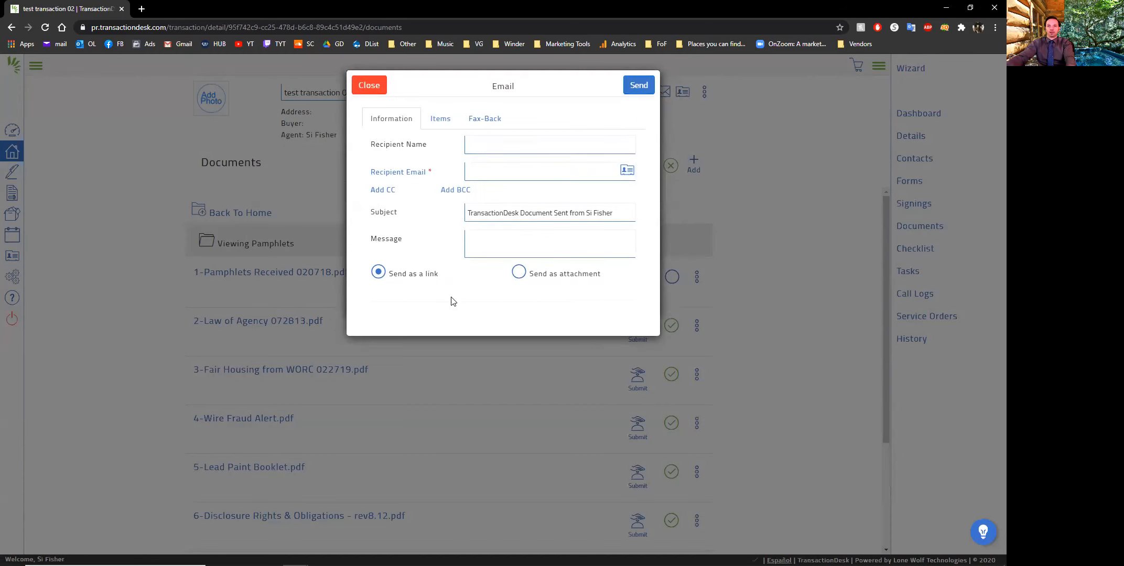
click(490, 175)
click(469, 192)
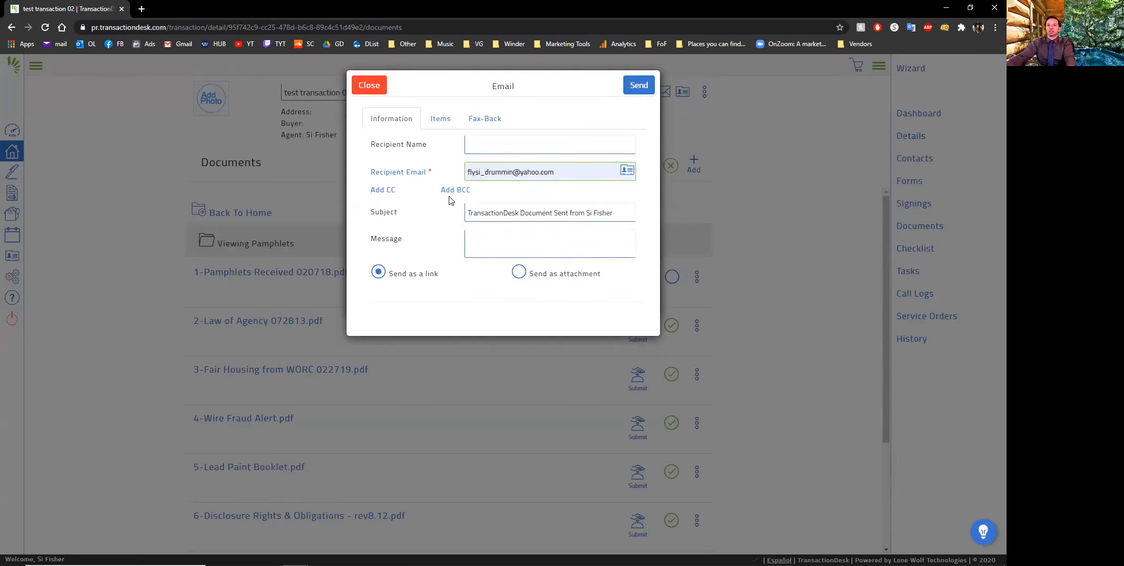
click(383, 190)
click(521, 222)
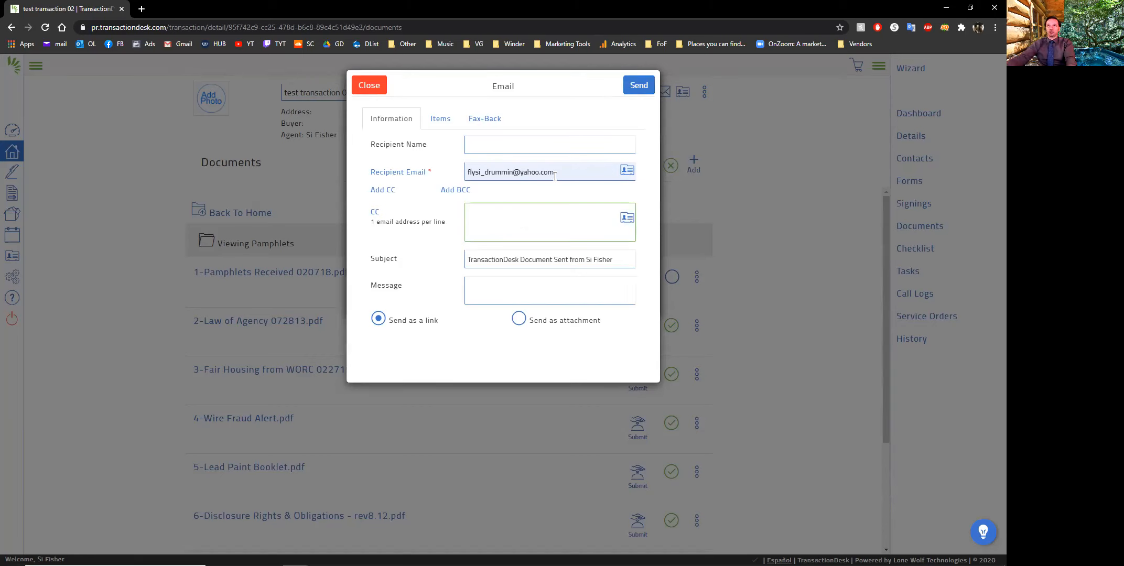
Set the pamphlets email to be sent as attachment, and close the email form and the document basket without sending
drag(555, 176, 466, 164)
drag(439, 222, 472, 244)
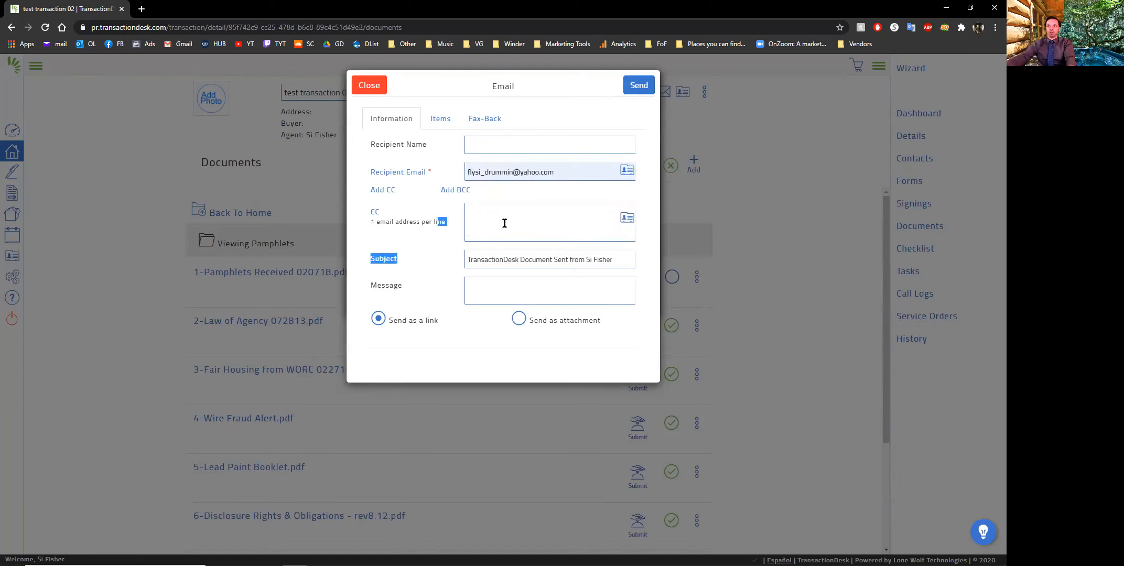
click(511, 355)
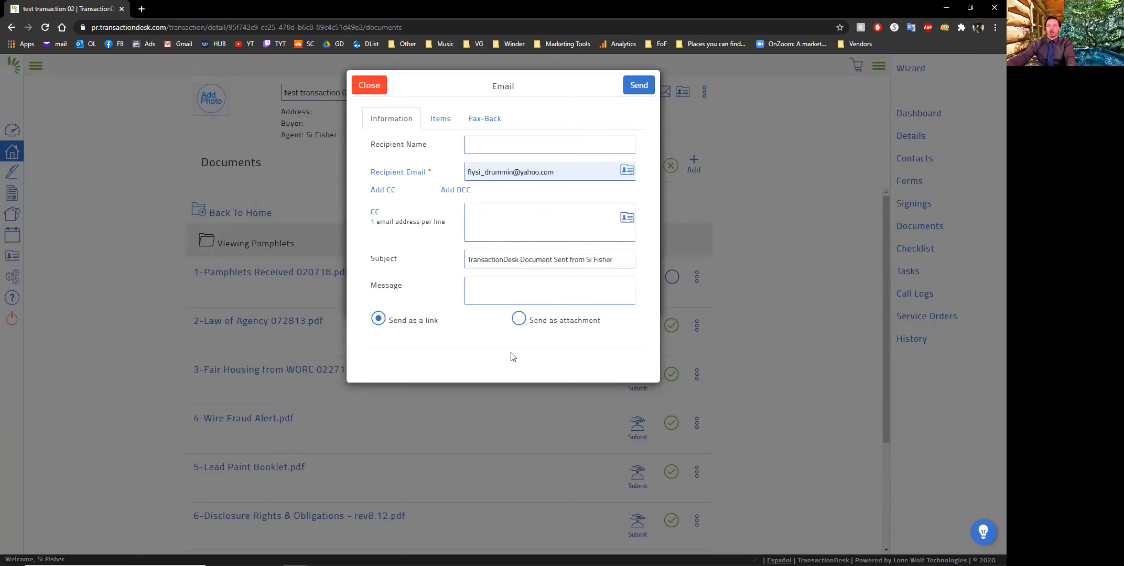
click(519, 320)
click(638, 85)
click(365, 83)
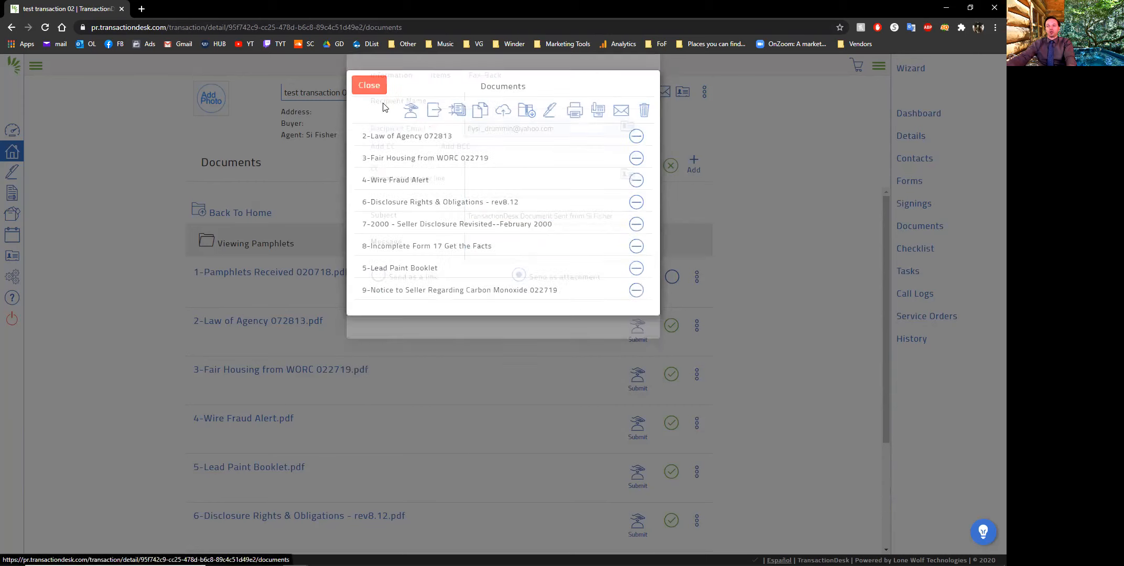
click(360, 79)
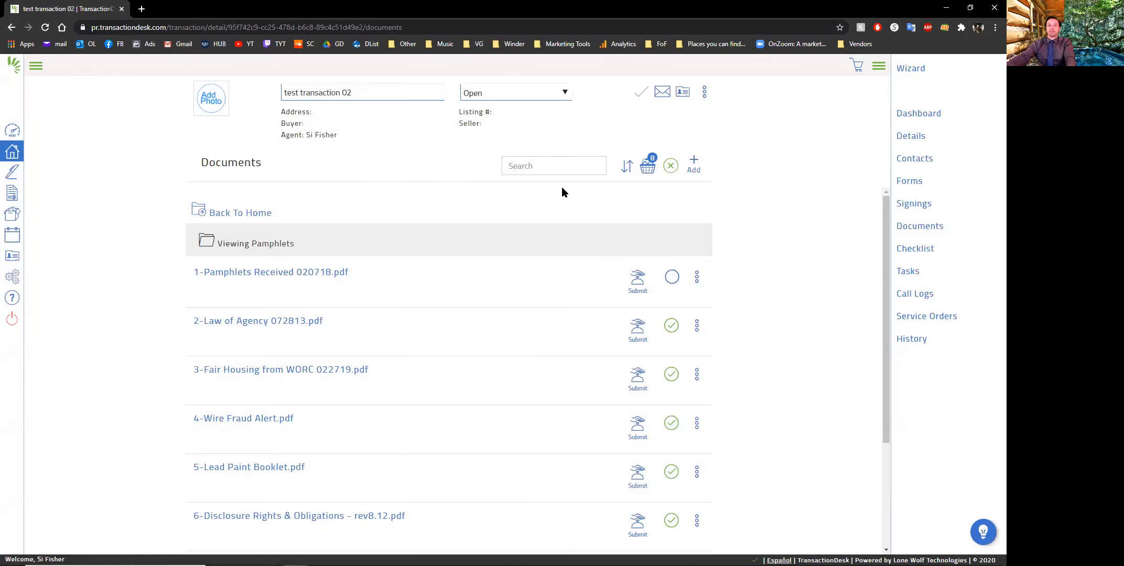
Return to the transaction's main documents list and look through its list of forms
click(236, 212)
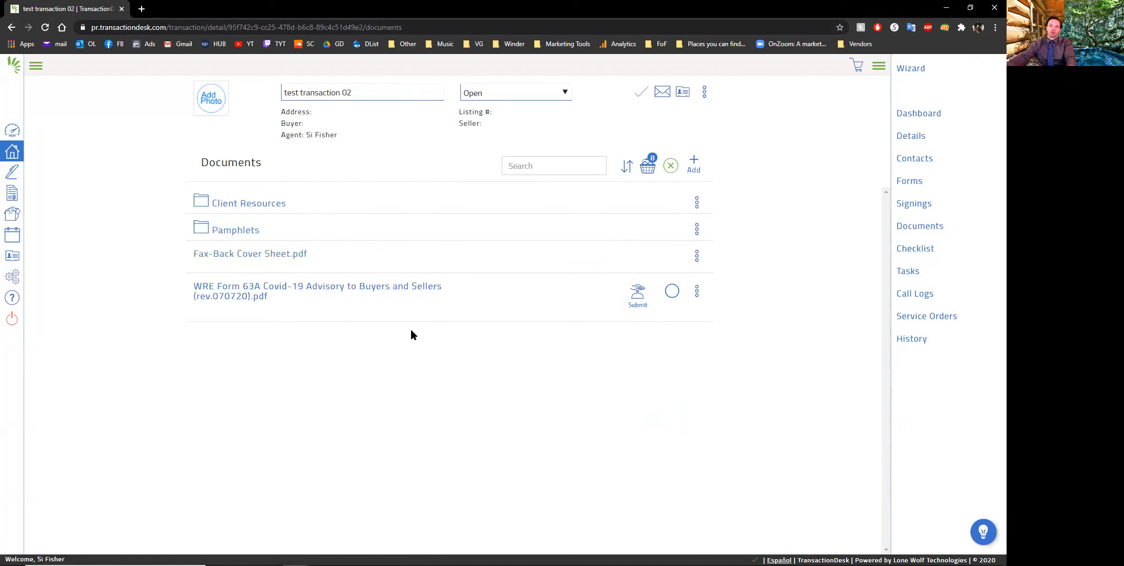
click(904, 181)
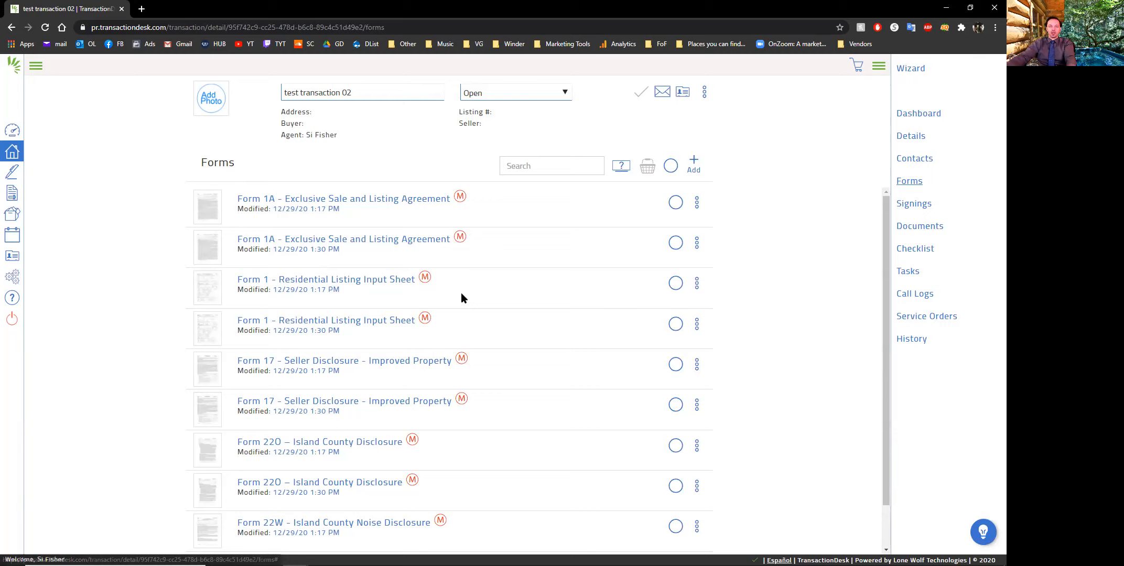
scroll(472, 298, down, 1)
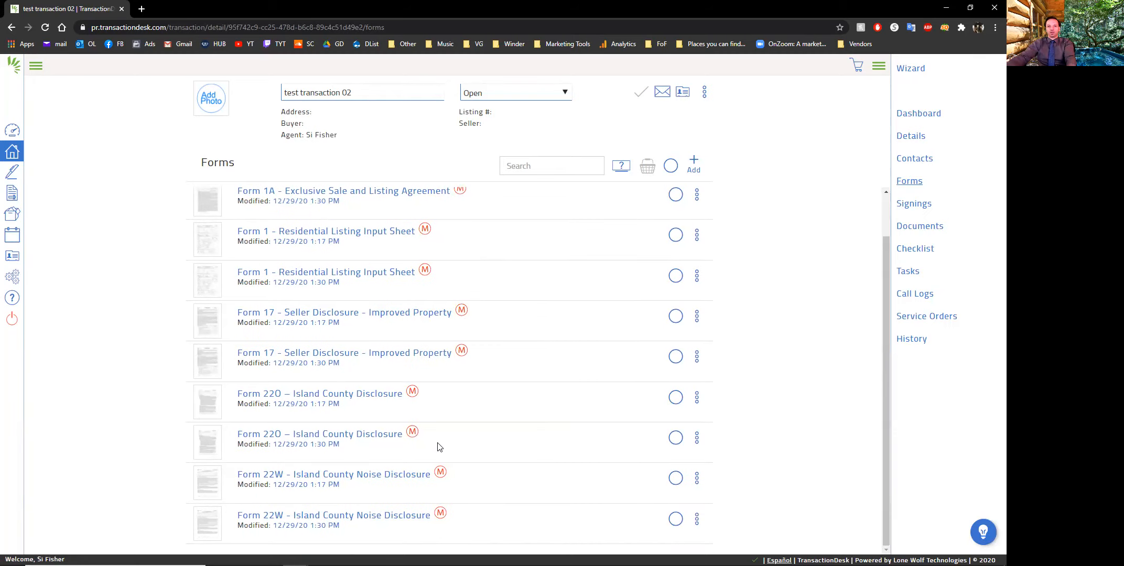
scroll(464, 447, up, 1)
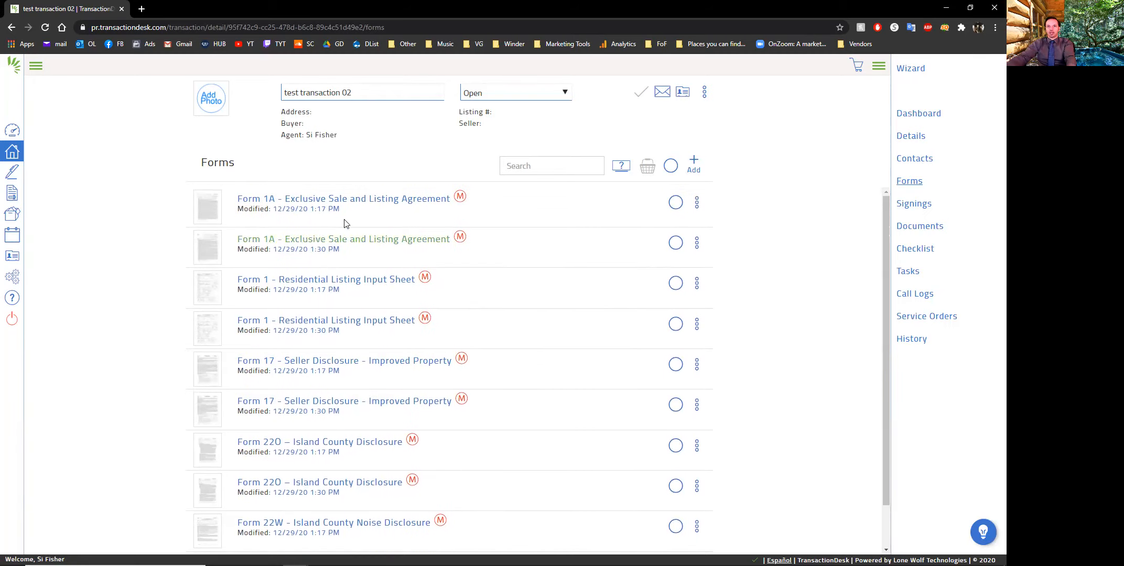
Select Form 1A - Exclusive Sale and Listing Agreement from All Statewide Forms for the transaction, and leave without adding it
click(694, 165)
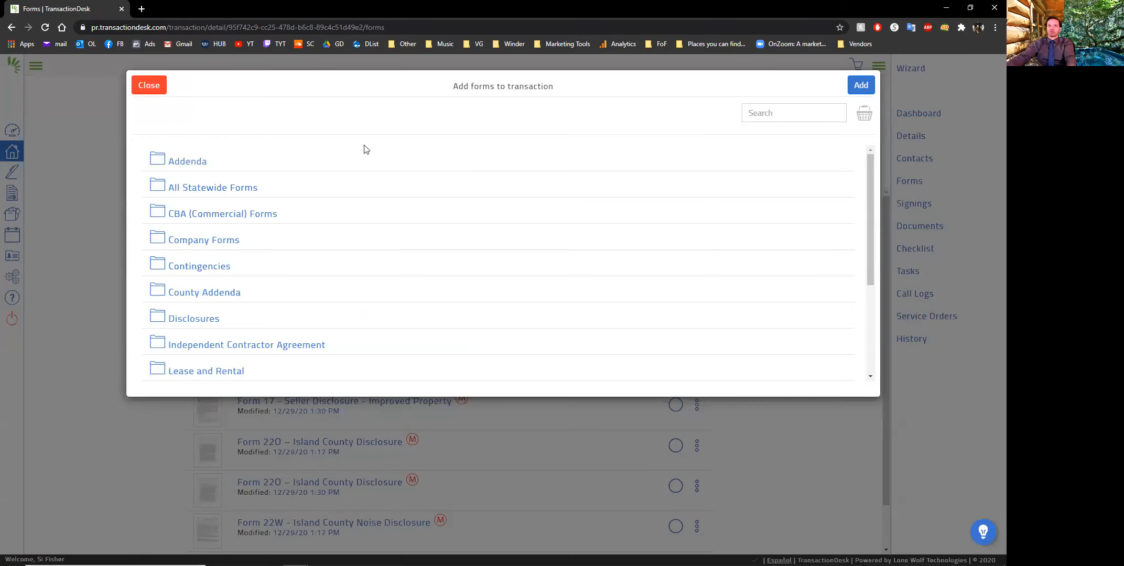
click(237, 187)
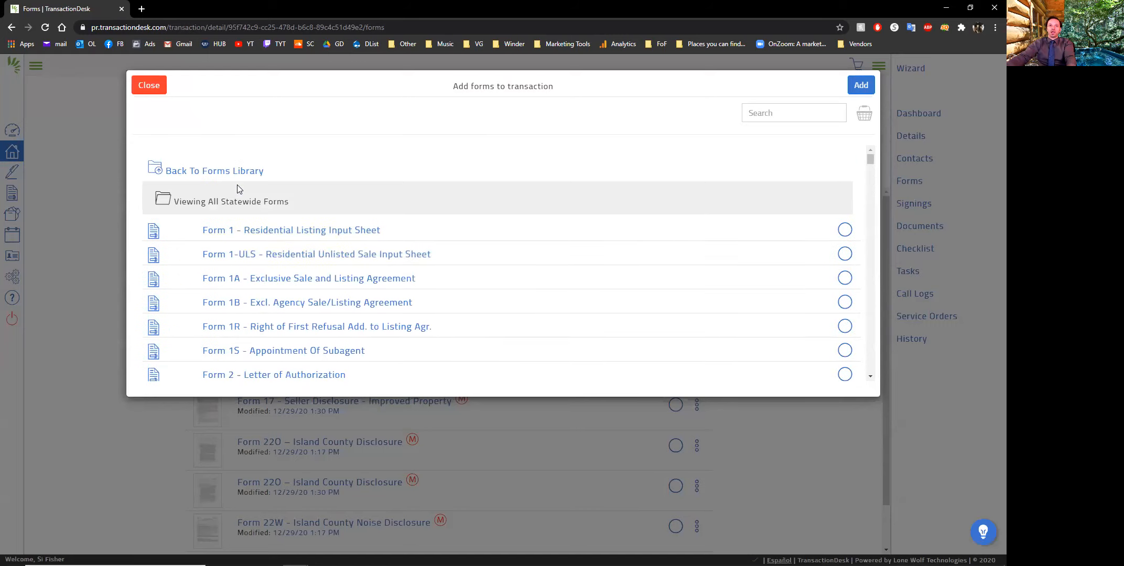
click(301, 282)
drag(532, 128, 526, 160)
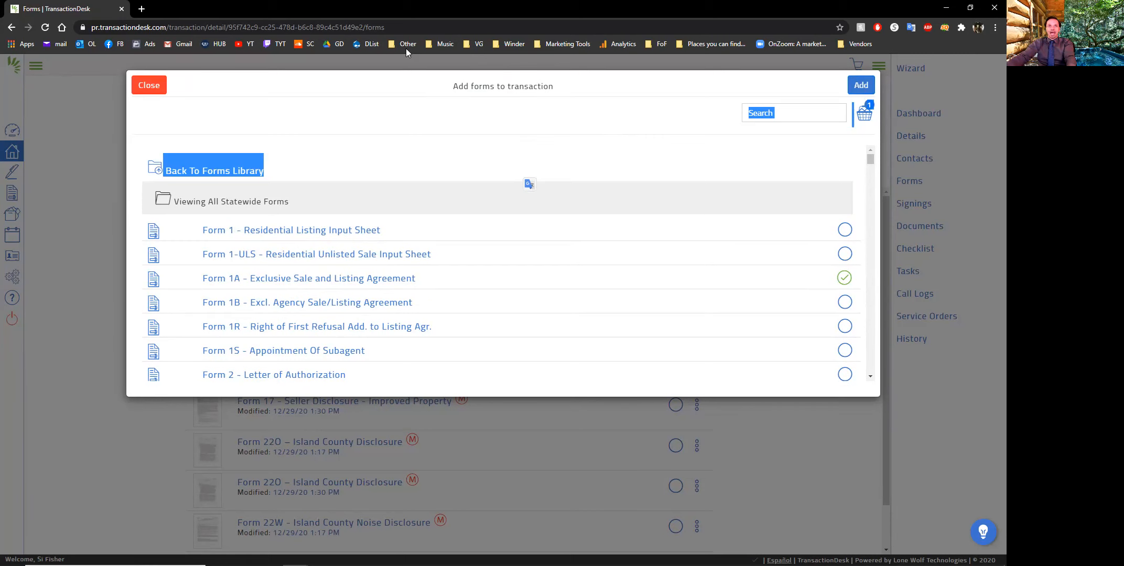
click(149, 85)
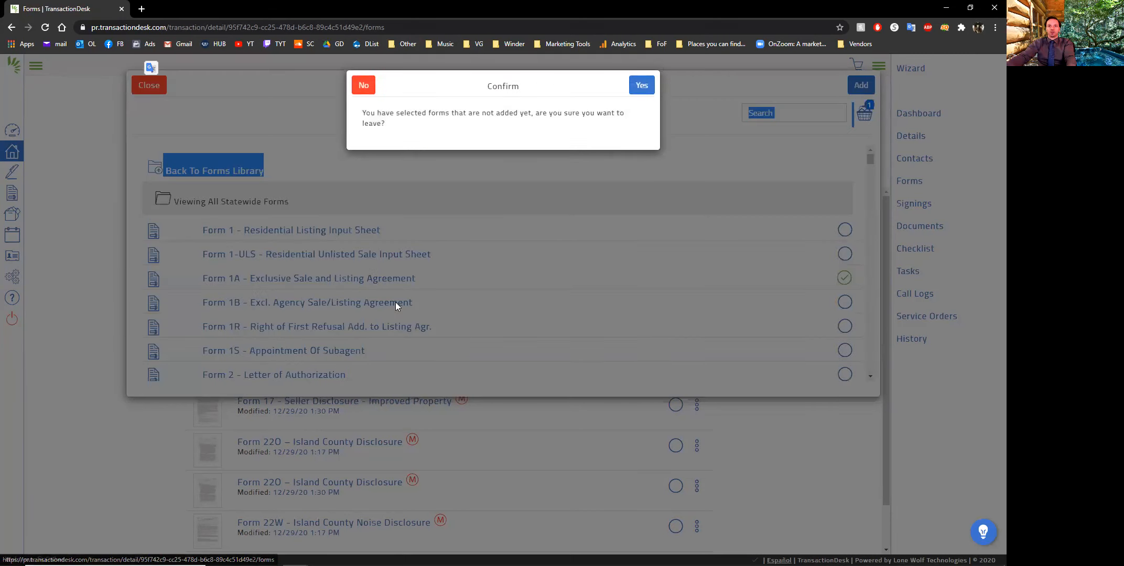
click(646, 89)
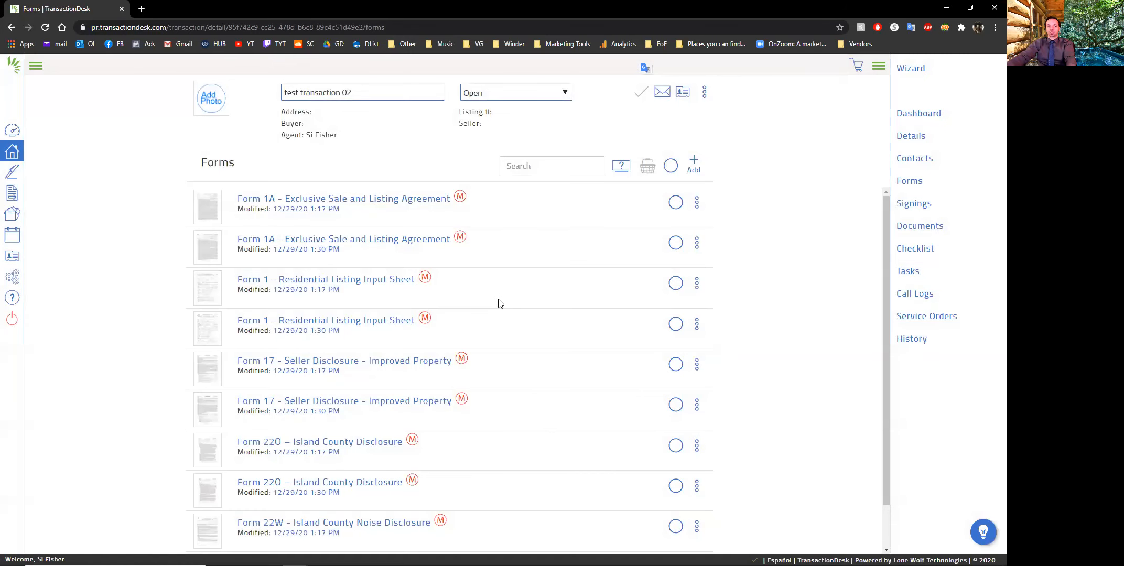
Open the Transaction Templates page in the system settings
scroll(501, 307, down, 1)
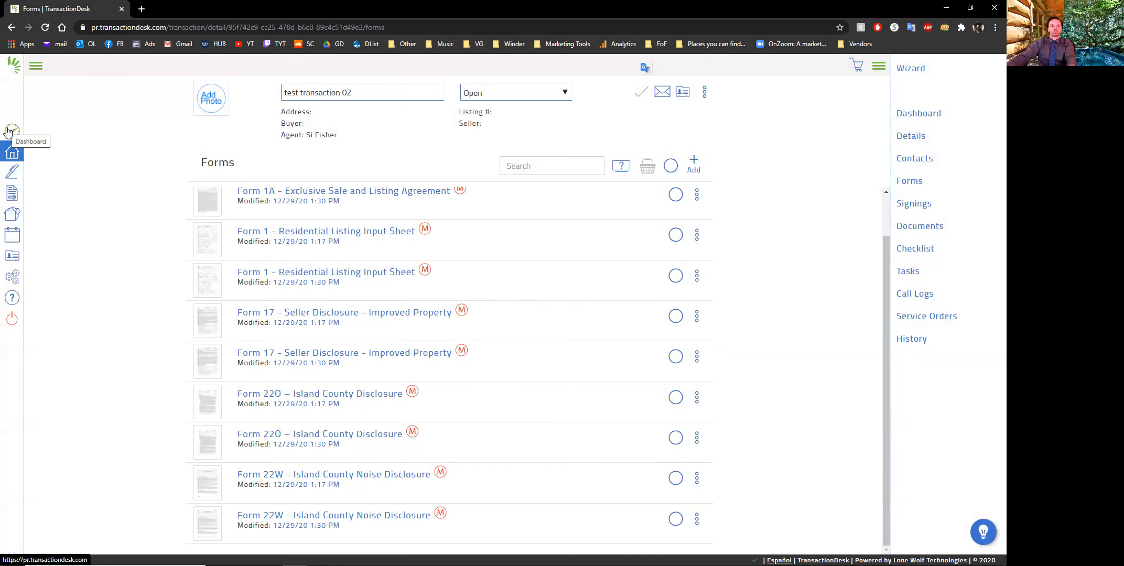
click(12, 276)
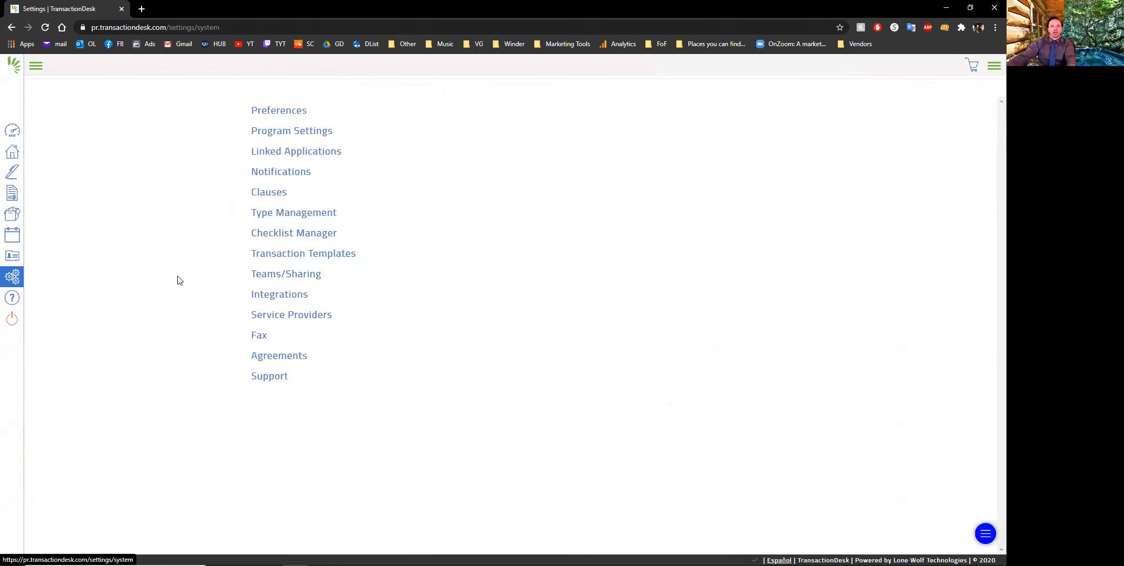
click(326, 255)
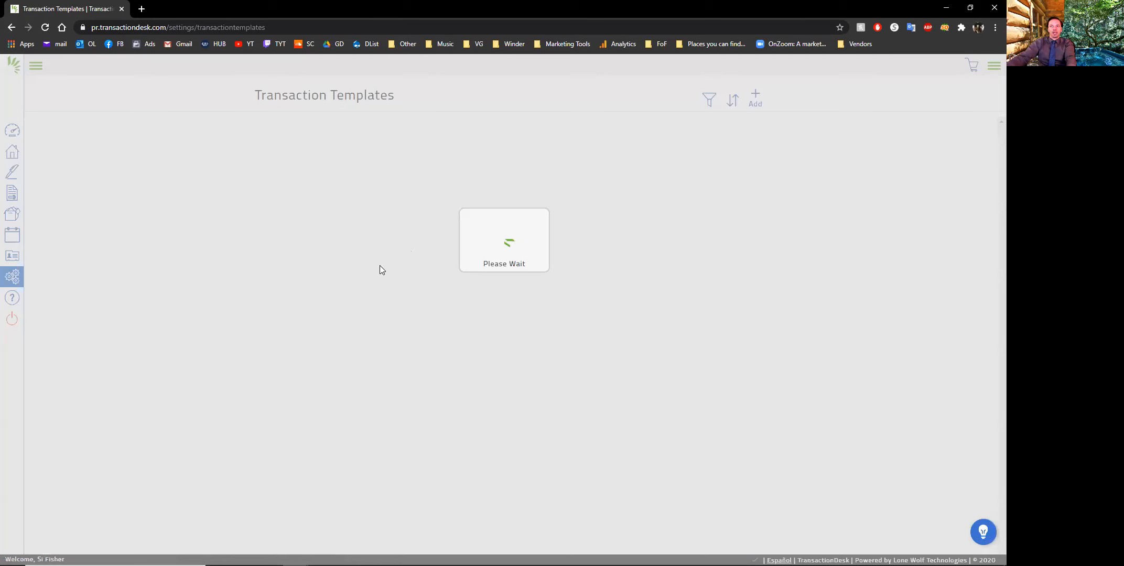